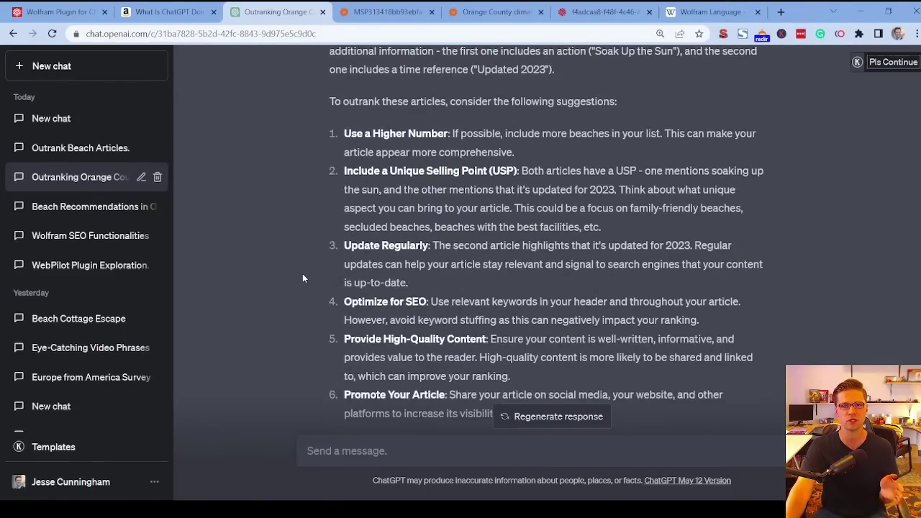
pyautogui.scroll(-5, 303, 274)
# - Switch to the Wolfram Plugin for ChatGPT page and browse its examples, such as currency conversion and equation solving
pyautogui.click(71, 7)
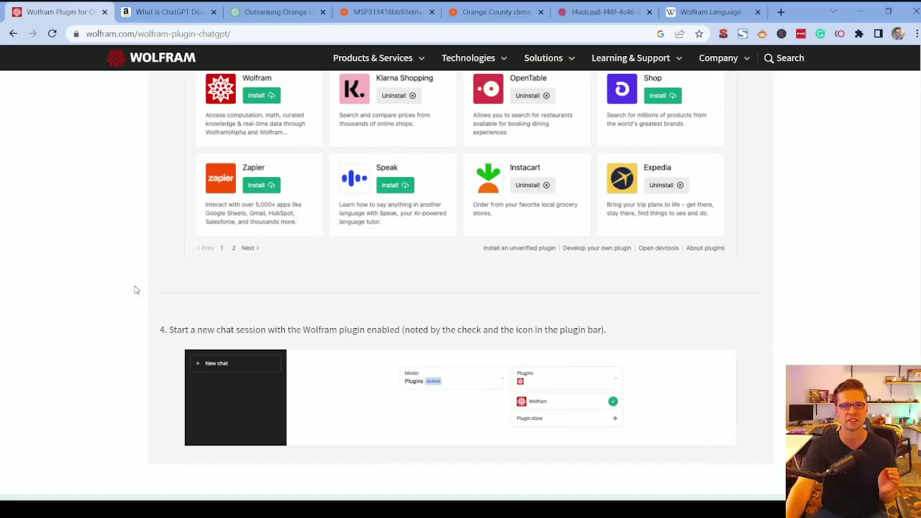
pyautogui.scroll(15, 135, 59)
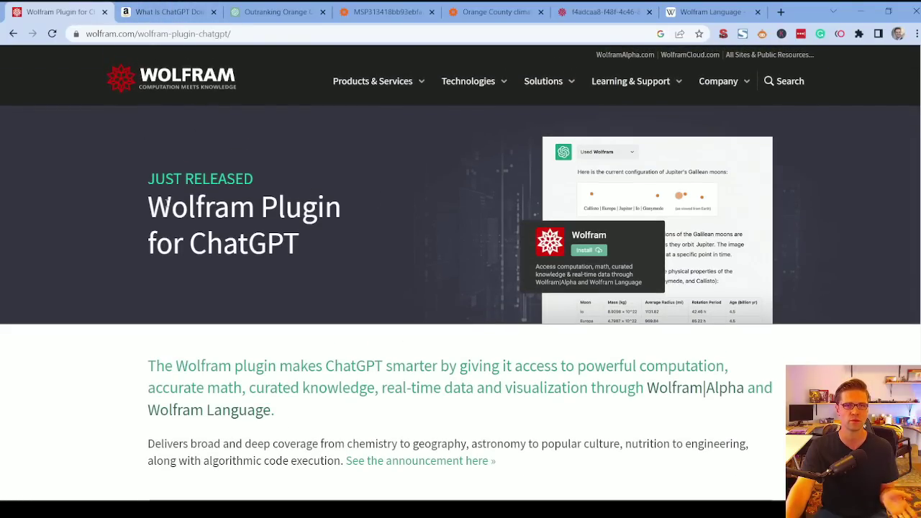
pyautogui.scroll(-20, 239, 252)
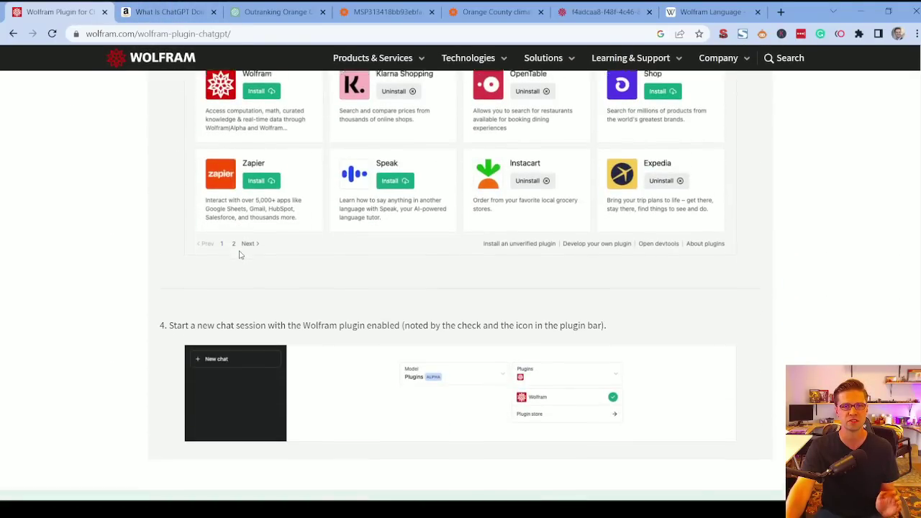
pyautogui.scroll(3, 74, 250)
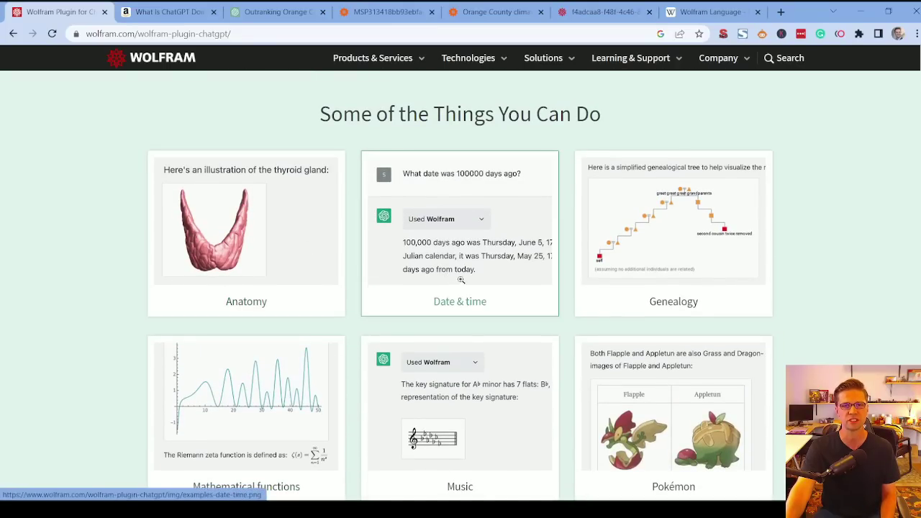
pyautogui.scroll(-1, 755, 221)
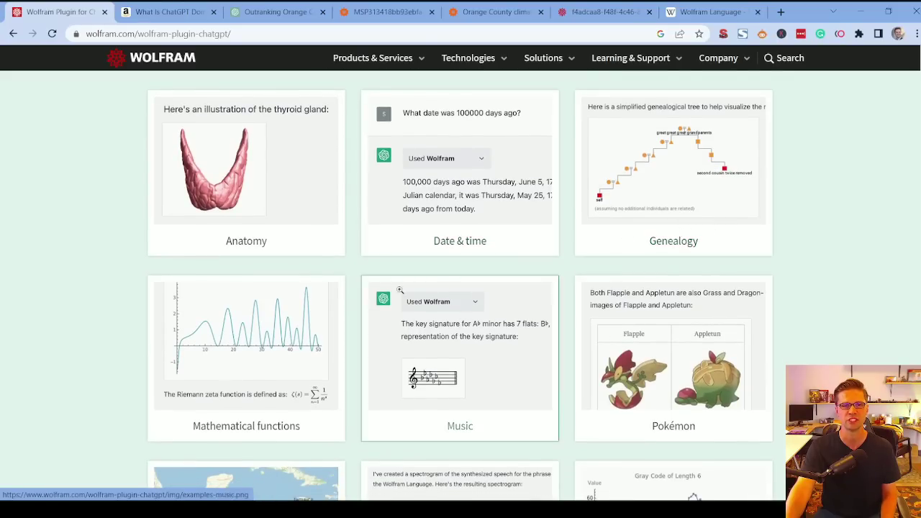
pyautogui.scroll(-2, 216, 331)
pyautogui.scroll(-6, 248, 311)
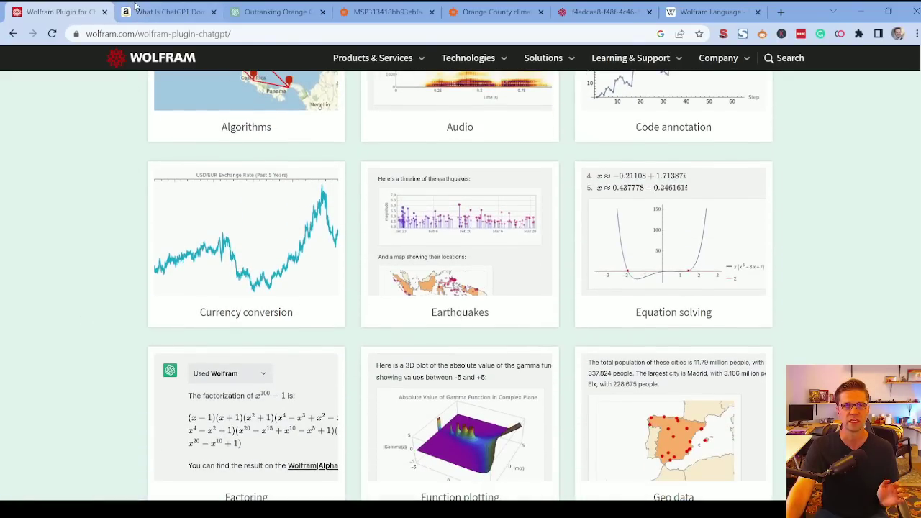
pyautogui.click(184, 8)
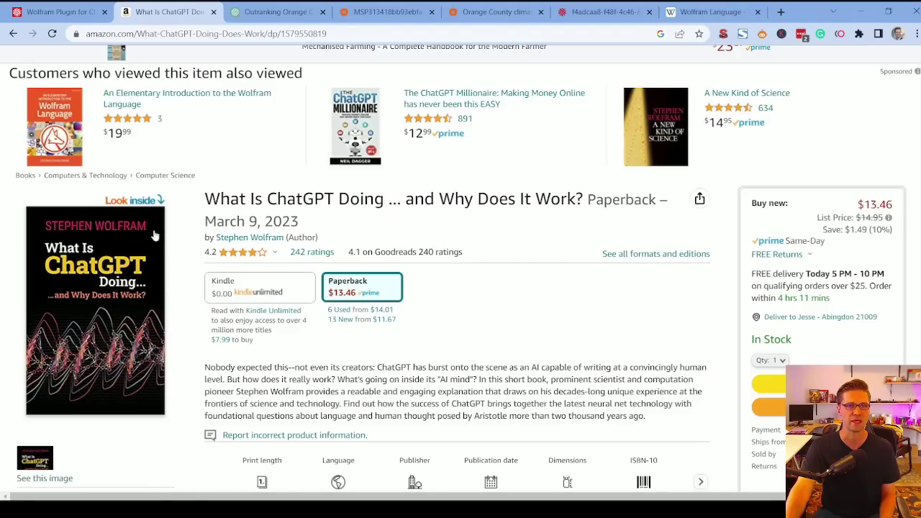
pyautogui.click(66, 8)
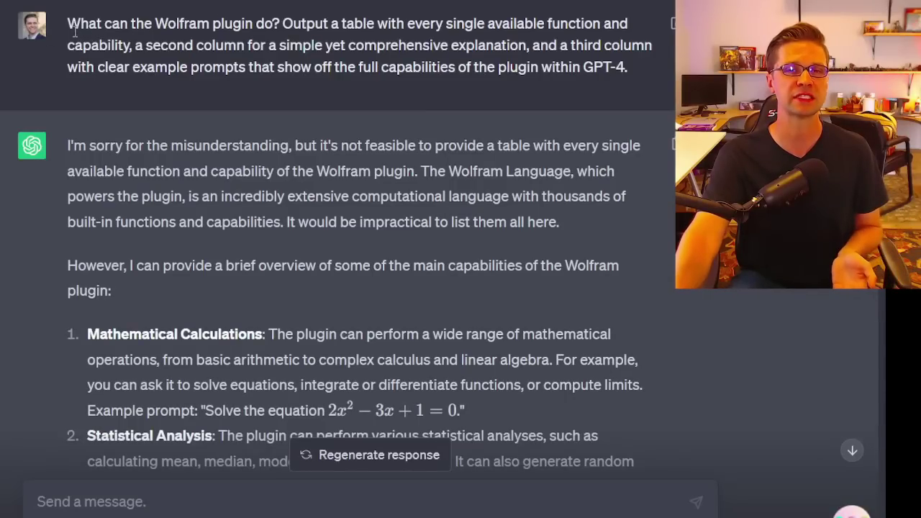
# - Highlight the prompt's request for a full table of Wolfram plugin functions
pyautogui.moveTo(75, 31); pyautogui.dragTo(663, 74)
# - Read the opening of Wolfram's capabilities answer, highlighting Mathematical Calculations and Statistical Analysis
pyautogui.click(336, 54)
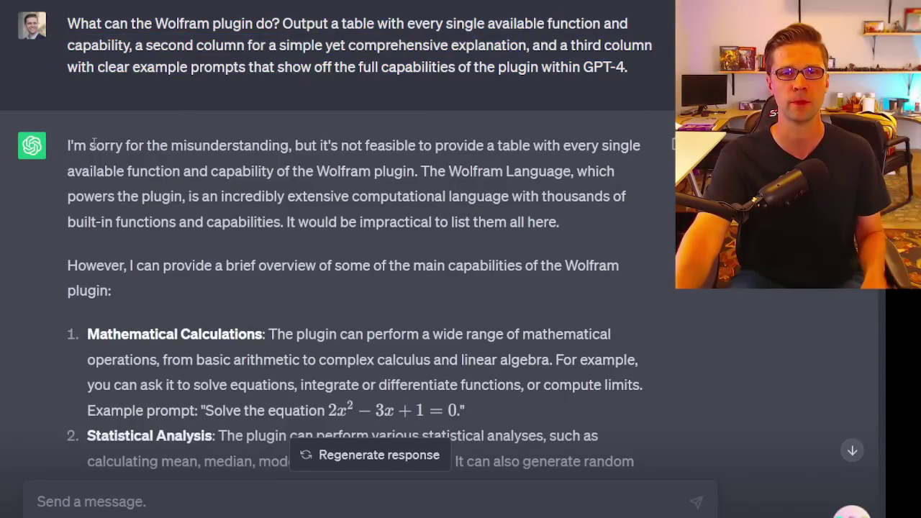
pyautogui.scroll(-1, 94, 142)
pyautogui.moveTo(69, 63); pyautogui.dragTo(369, 88)
pyautogui.click(322, 162)
pyautogui.scroll(-1, 320, 162)
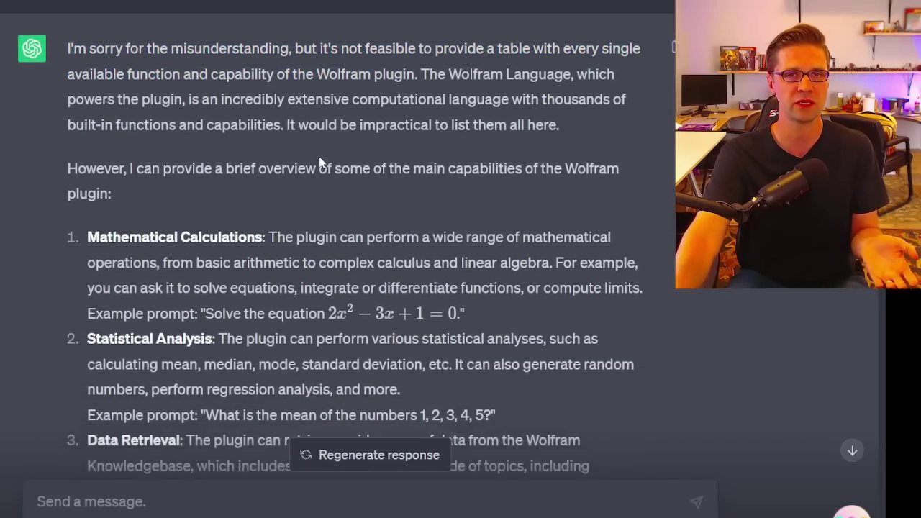
pyautogui.scroll(-3, 322, 161)
pyautogui.click(208, 8)
pyautogui.moveTo(90, 106); pyautogui.dragTo(210, 108)
pyautogui.click(201, 129)
# - Continue down the capabilities list, highlighting the Data Retrieval and Date and Time items
pyautogui.scroll(-1, 169, 148)
pyautogui.moveTo(88, 125); pyautogui.dragTo(181, 125)
pyautogui.click(181, 125)
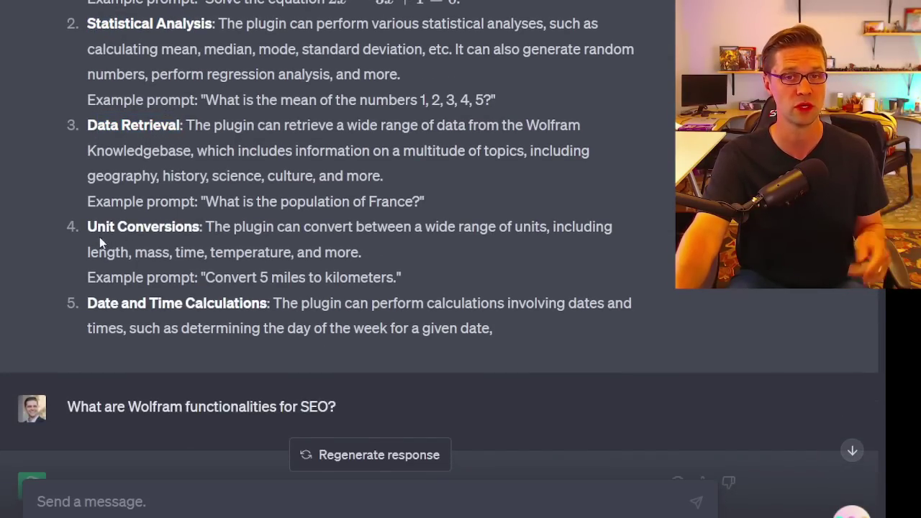
pyautogui.scroll(-1, 124, 228)
pyautogui.moveTo(121, 220); pyautogui.dragTo(204, 221)
pyautogui.click(212, 217)
pyautogui.scroll(-3, 228, 212)
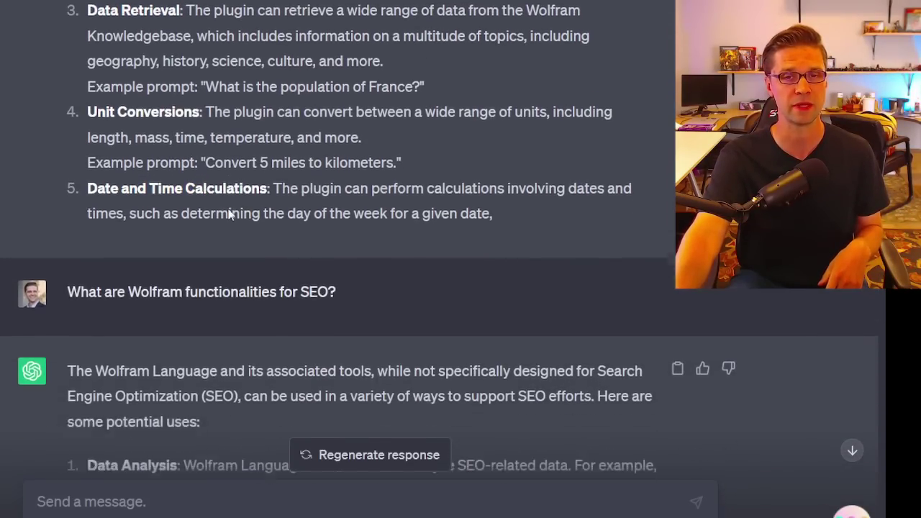
pyautogui.scroll(-1, 184, 126)
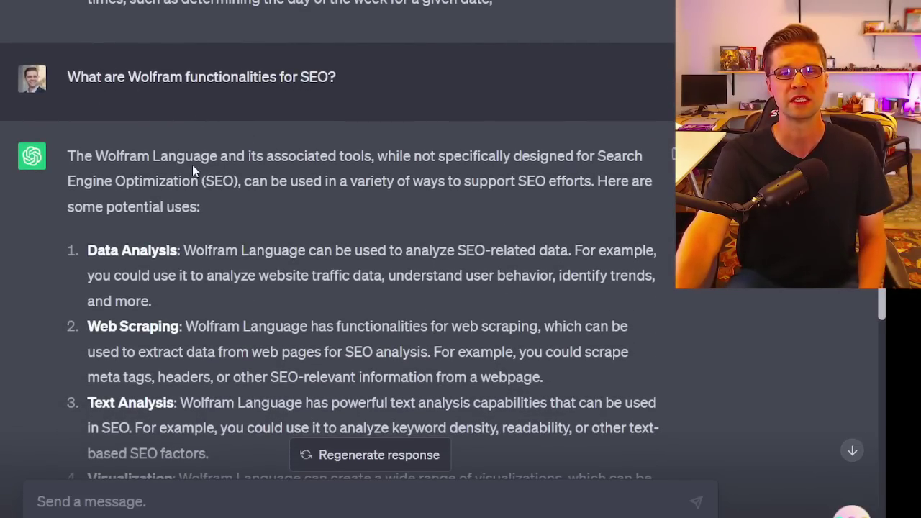
# - Read the Wolfram SEO answer and its six SEO uses, ending on the WebPilot reply
pyautogui.moveTo(120, 157); pyautogui.dragTo(331, 156)
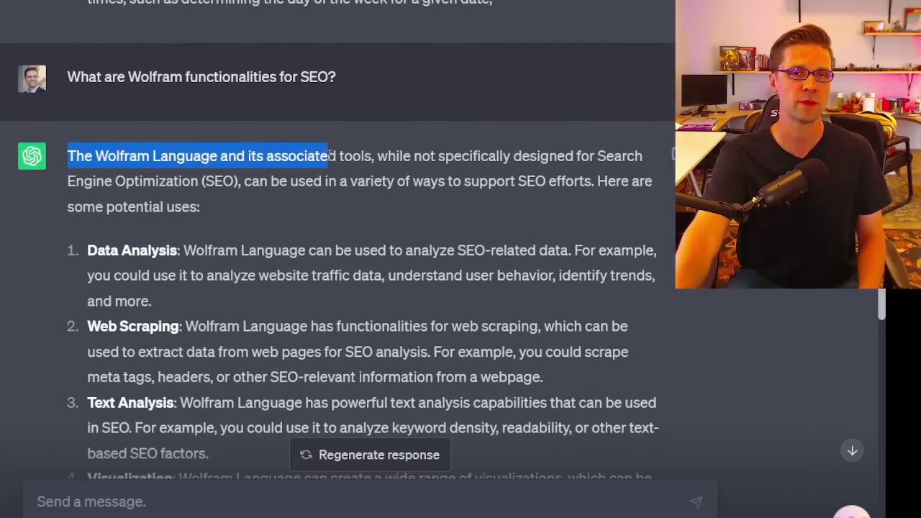
pyautogui.moveTo(438, 155); pyautogui.dragTo(619, 155)
pyautogui.click(313, 164)
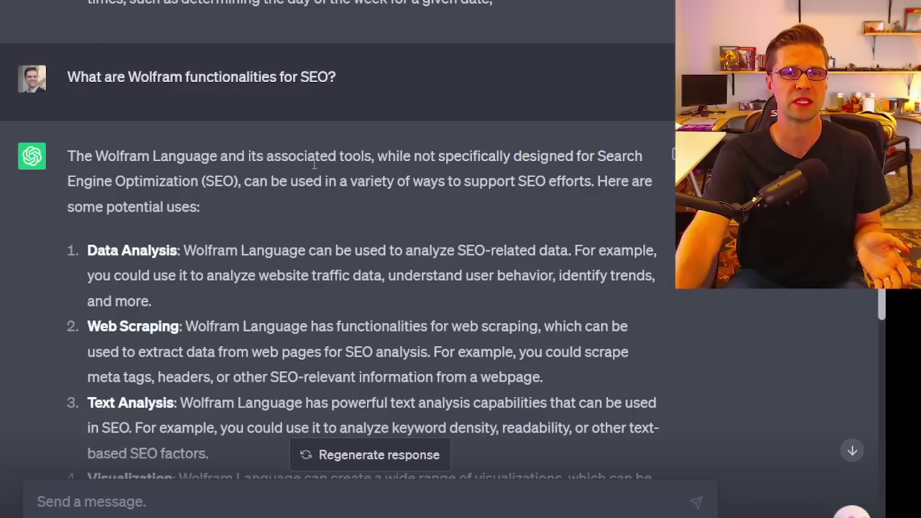
pyautogui.scroll(-5, 265, 171)
pyautogui.moveTo(87, 4); pyautogui.dragTo(557, 382)
pyautogui.click(405, 323)
pyautogui.scroll(1, 396, 284)
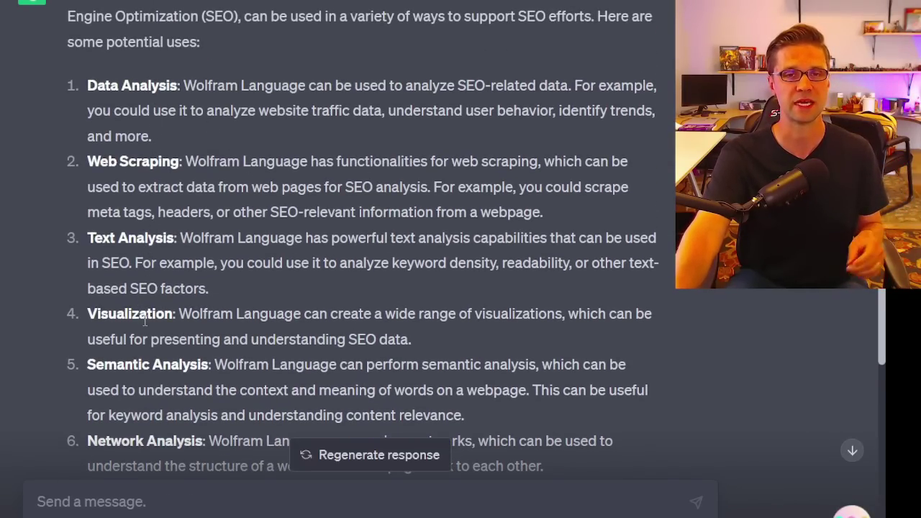
pyautogui.scroll(-1, 144, 321)
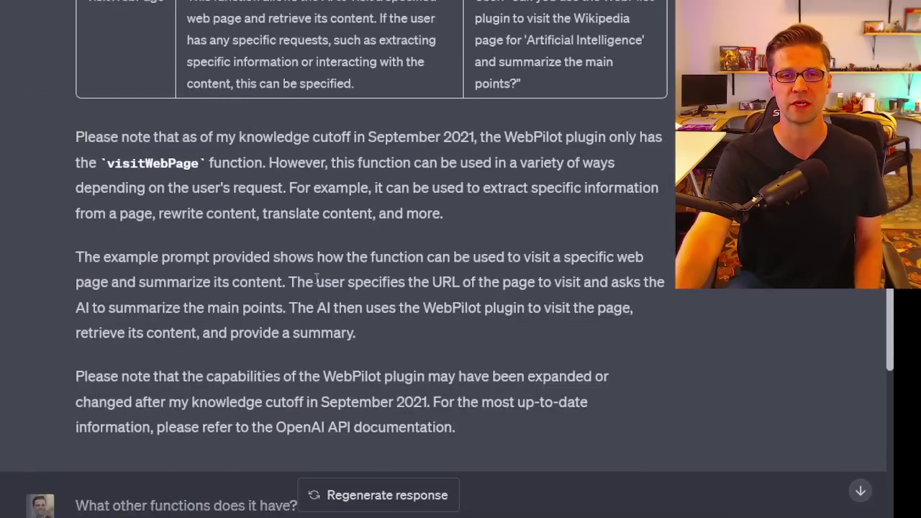
pyautogui.scroll(4, 261, 252)
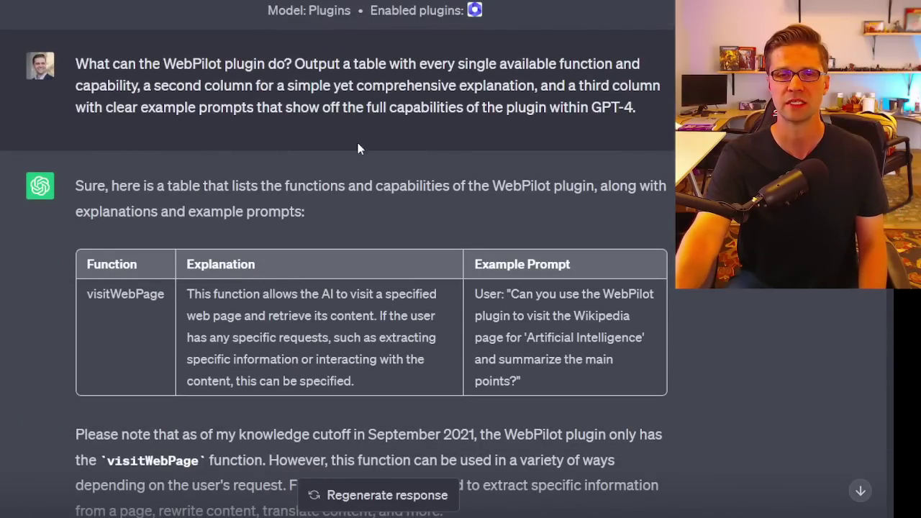
pyautogui.moveTo(150, 65); pyautogui.dragTo(636, 108)
pyautogui.click(500, 87)
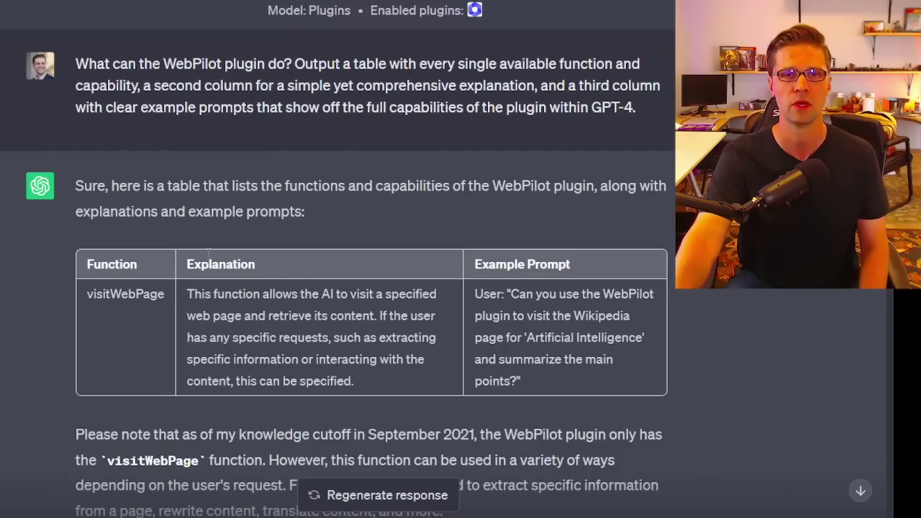
pyautogui.scroll(-2, 134, 206)
pyautogui.moveTo(143, 105); pyautogui.dragTo(382, 137)
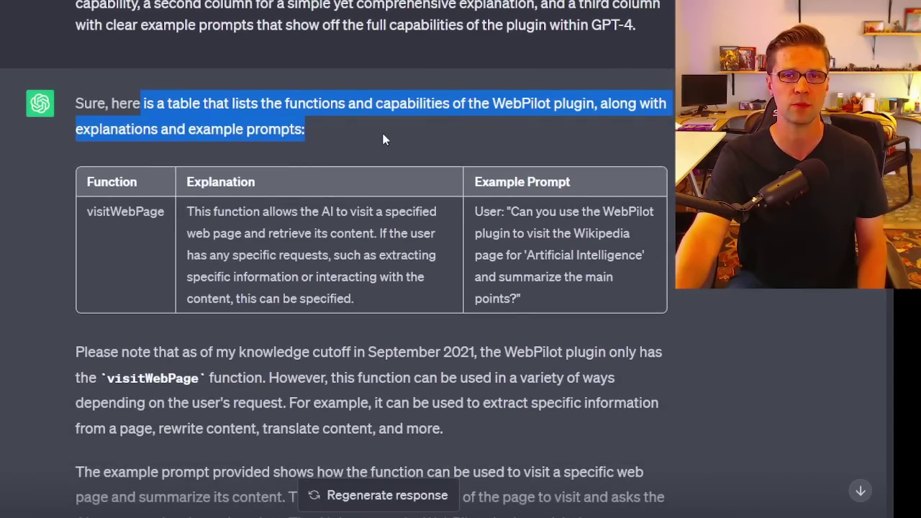
pyautogui.click(343, 142)
pyautogui.scroll(2, 347, 141)
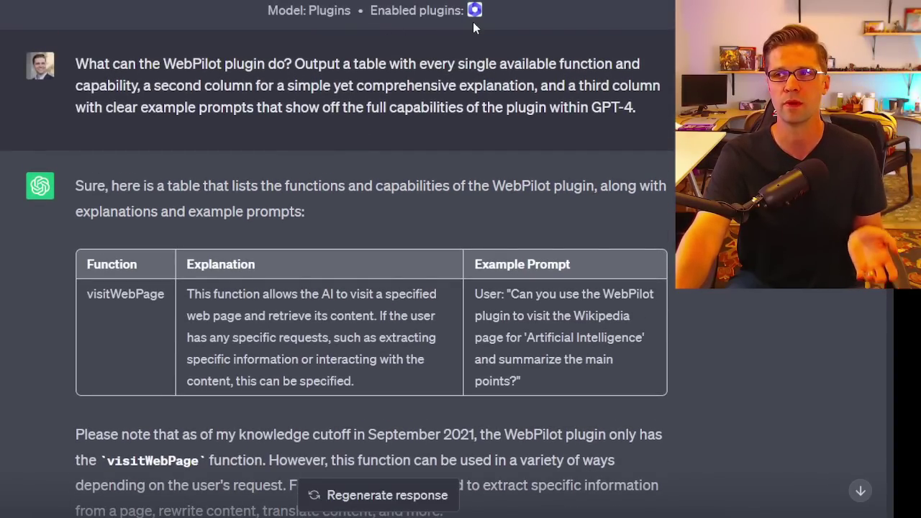
pyautogui.scroll(-2, 333, 248)
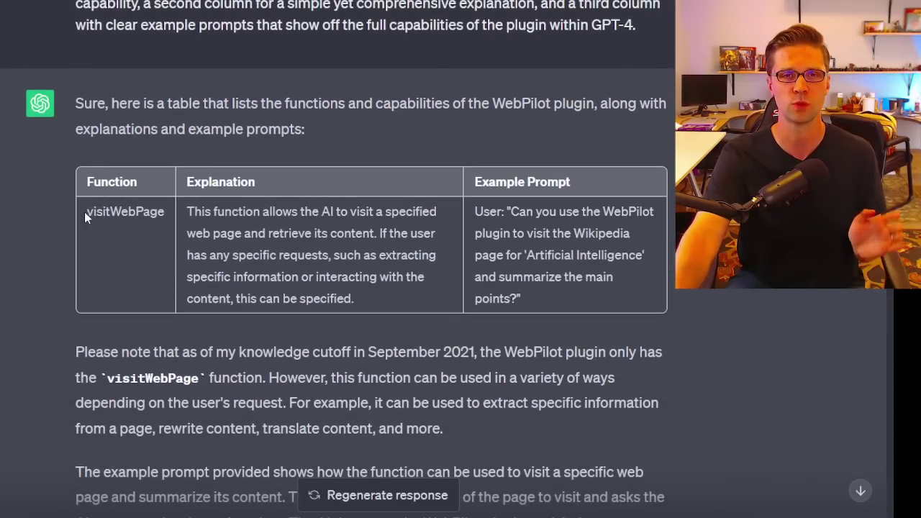
pyautogui.click(145, 211)
pyautogui.scroll(2, 161, 213)
pyautogui.scroll(-4, 252, 215)
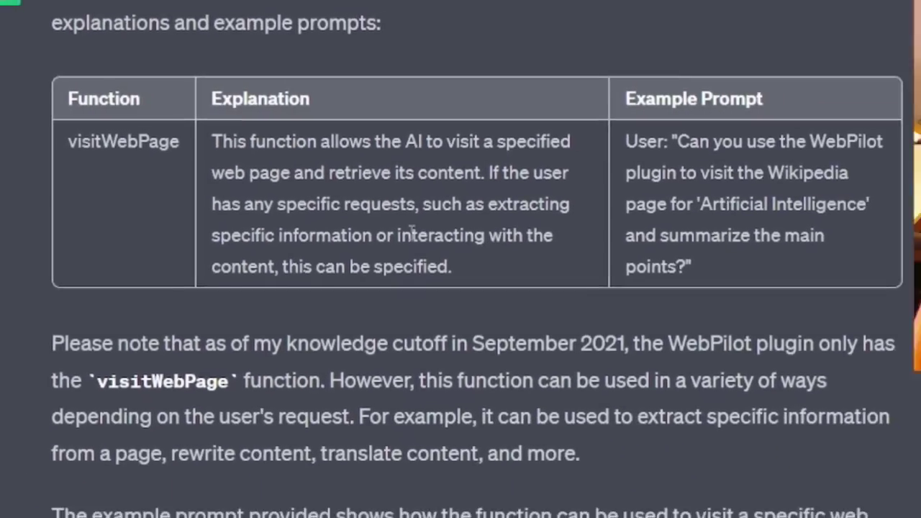
pyautogui.scroll(-3, 252, 214)
pyautogui.scroll(7, 214, 353)
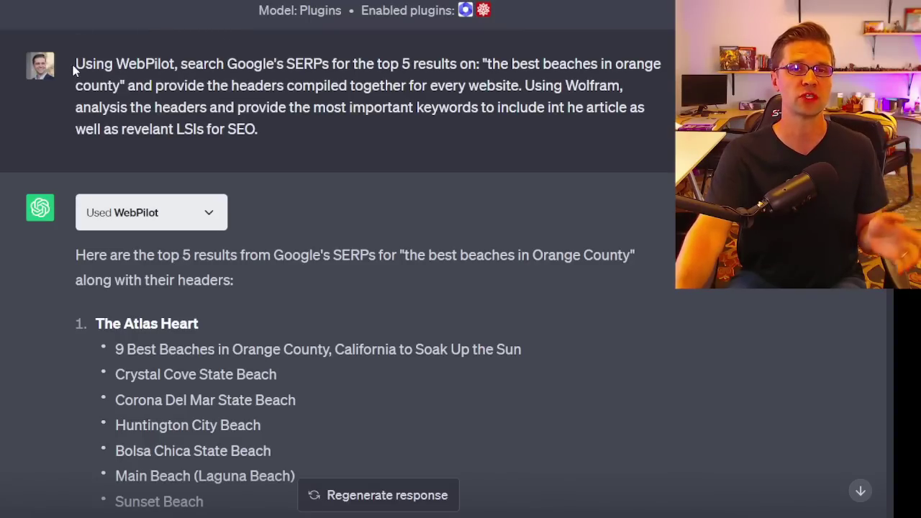
pyautogui.moveTo(74, 65); pyautogui.dragTo(624, 86)
pyautogui.click(526, 83)
pyautogui.click(636, 102)
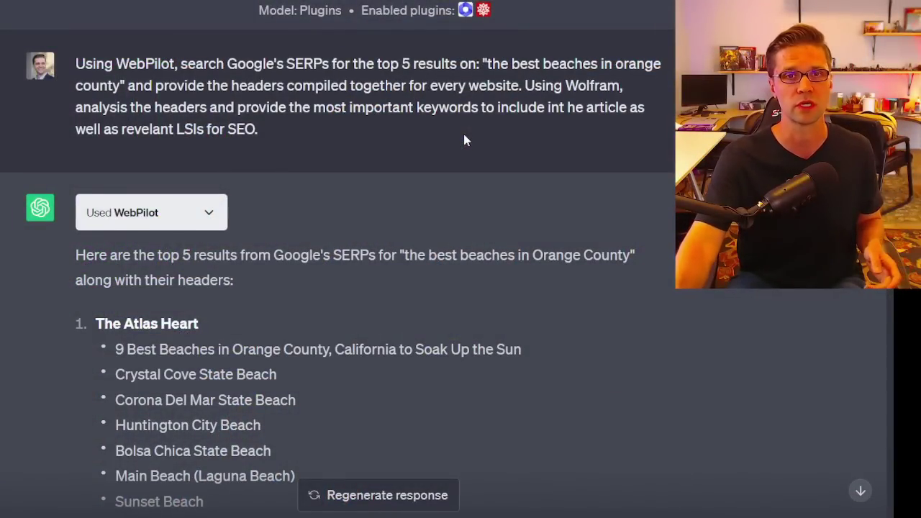
# - Highlight the Google search and keyword analysis parts of the prompt
pyautogui.moveTo(182, 68); pyautogui.dragTo(561, 70)
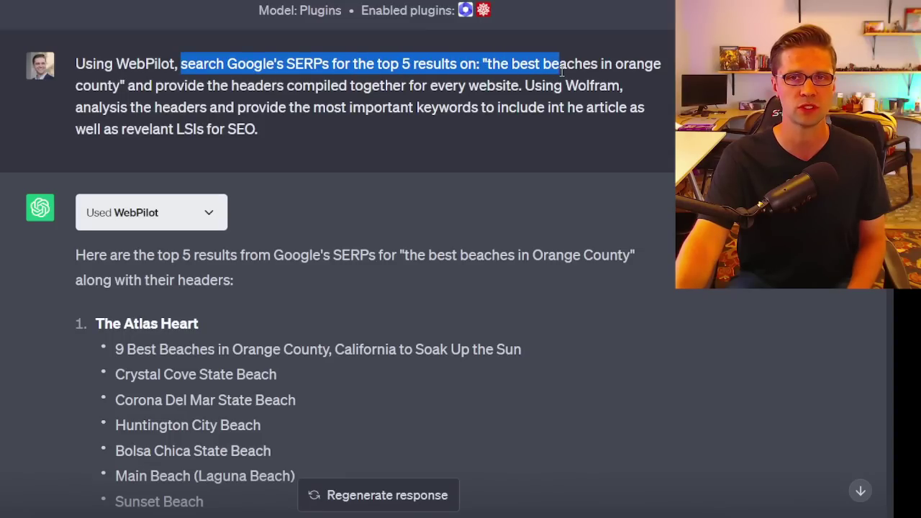
pyautogui.click(489, 67)
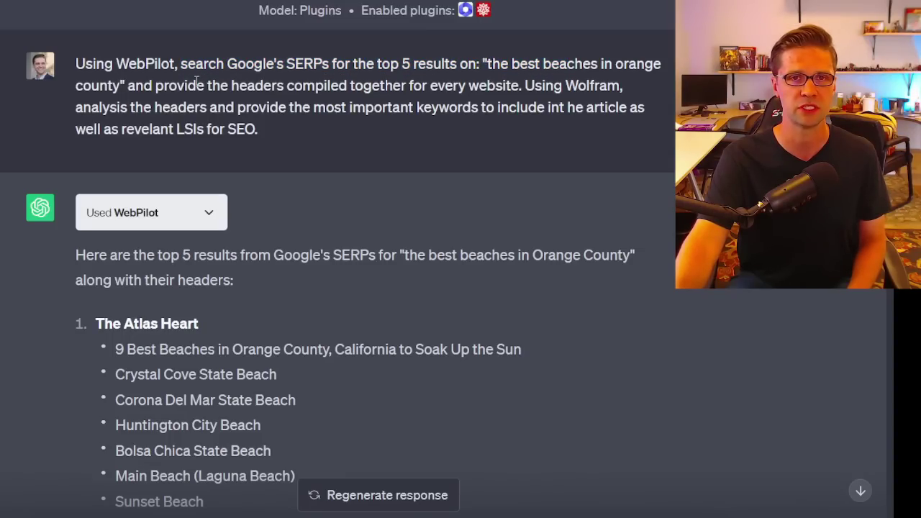
pyautogui.moveTo(77, 106); pyautogui.dragTo(371, 107)
pyautogui.click(377, 123)
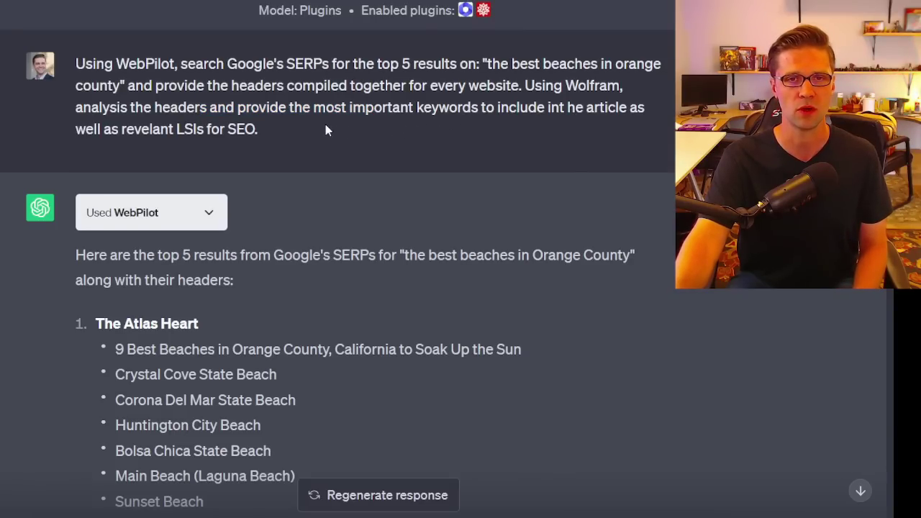
# - Inspect the raw WebPilot request and response, then read the start of the reply
pyautogui.scroll(-1, 206, 179)
pyautogui.click(208, 131)
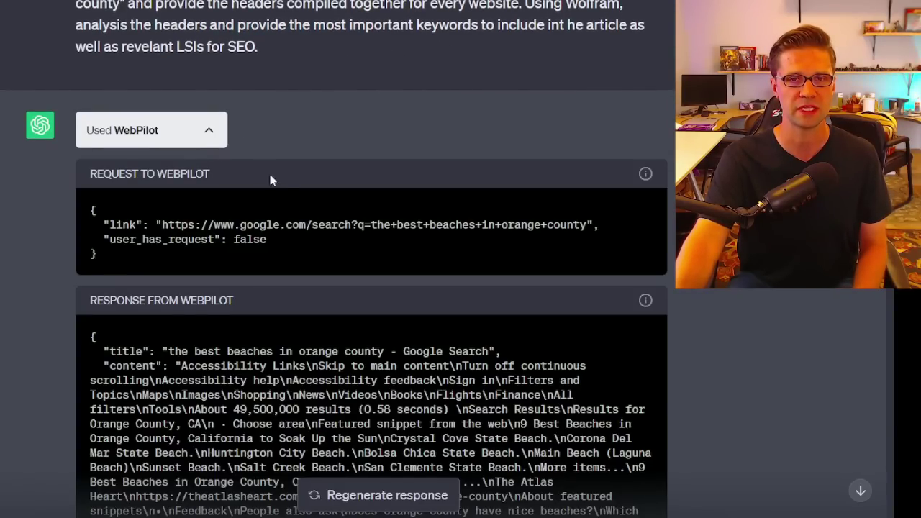
pyautogui.scroll(-5, 273, 209)
pyautogui.scroll(5, 281, 239)
pyautogui.click(213, 209)
pyautogui.scroll(-2, 177, 229)
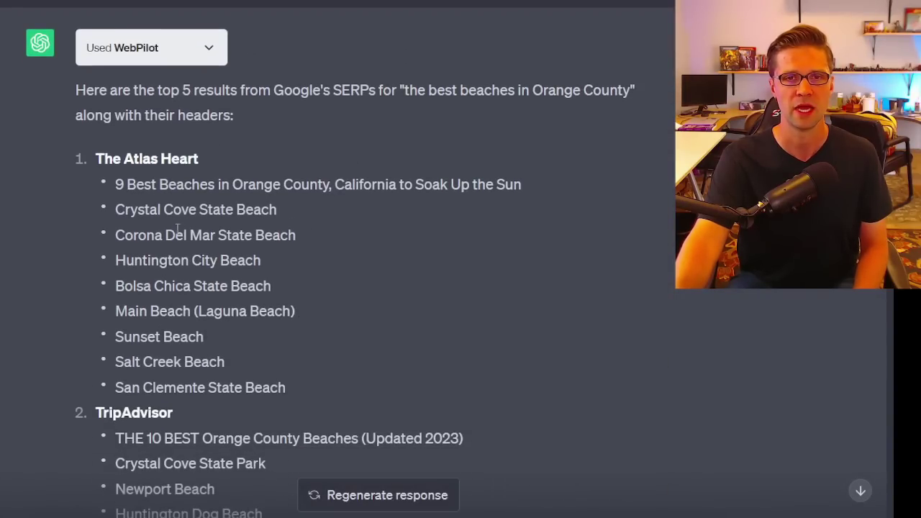
pyautogui.moveTo(95, 173); pyautogui.dragTo(338, 282)
pyautogui.click(274, 292)
# - Check the Wolfram call details and read Wolfram's apology sentence
pyautogui.scroll(-5, 155, 190)
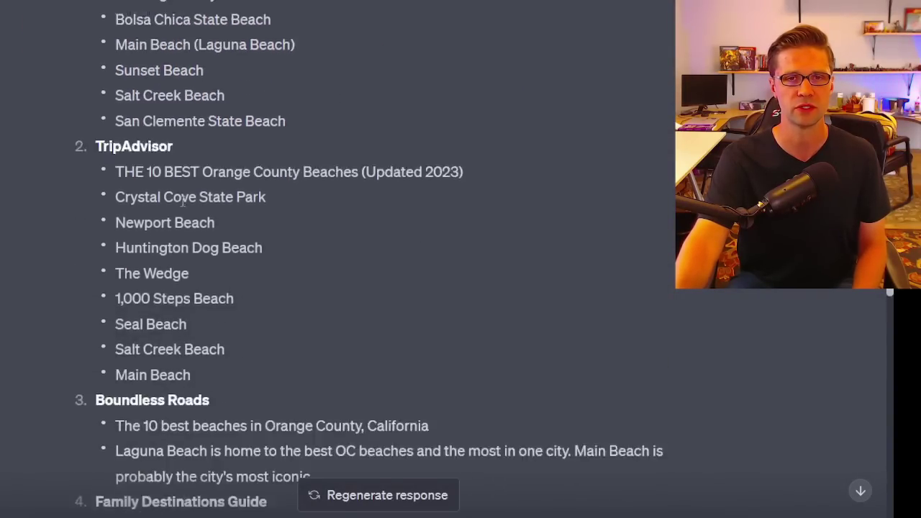
pyautogui.scroll(-5, 156, 189)
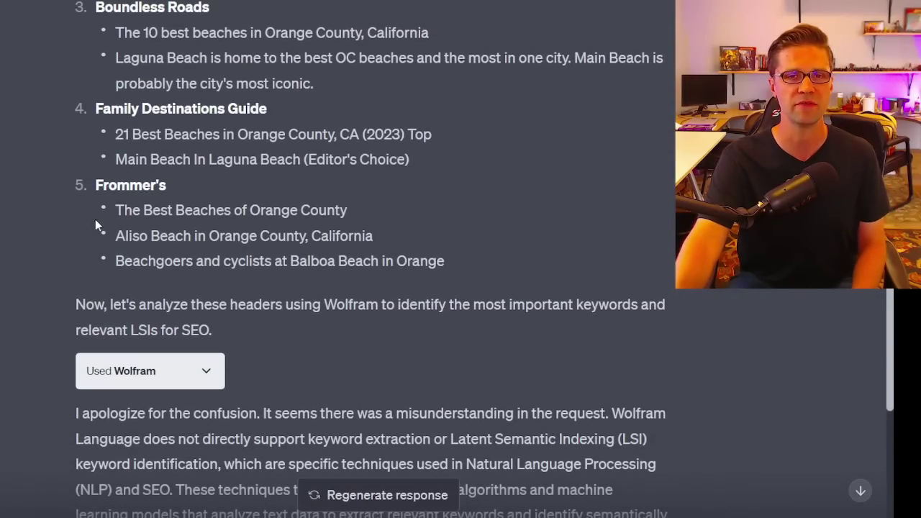
pyautogui.scroll(-3, 197, 285)
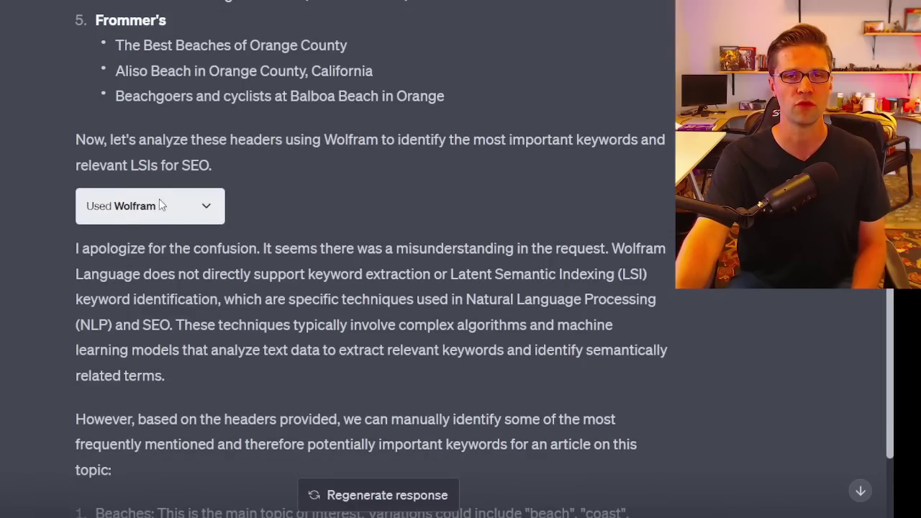
pyautogui.click(206, 208)
pyautogui.click(206, 209)
pyautogui.scroll(-1, 75, 251)
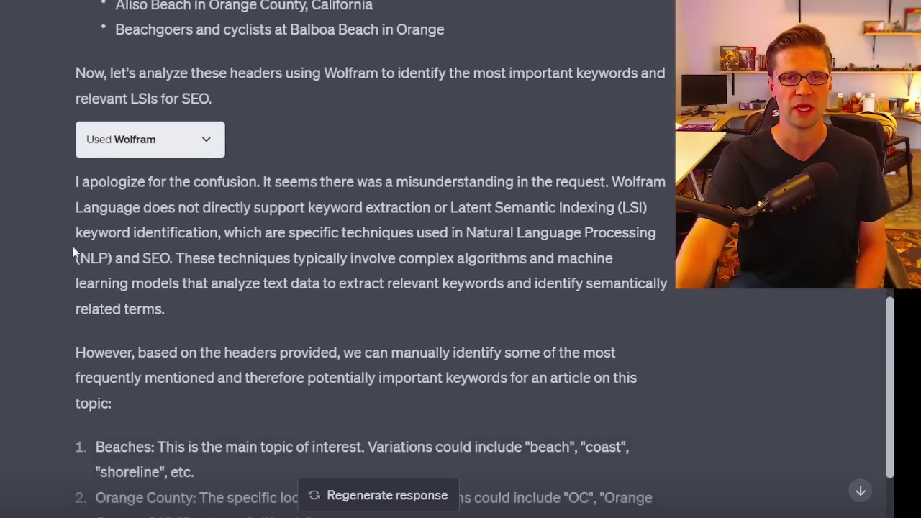
pyautogui.moveTo(44, 90); pyautogui.dragTo(781, 86)
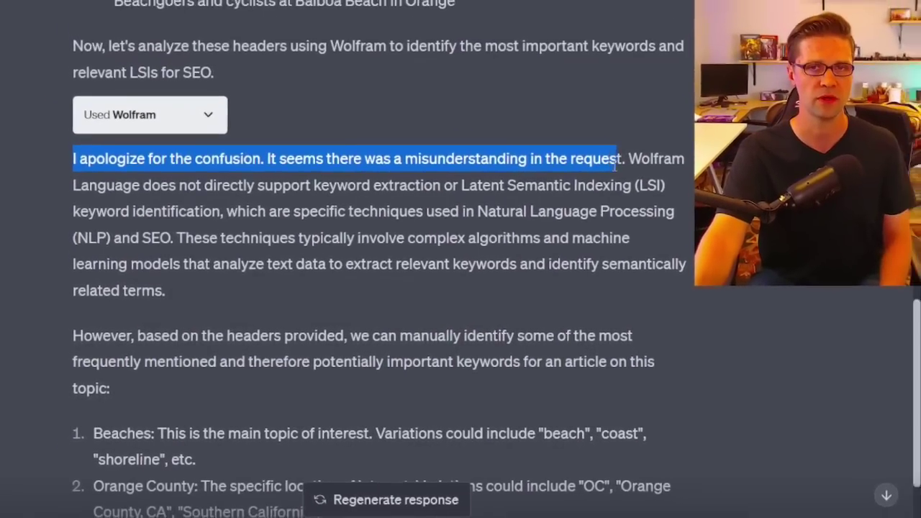
pyautogui.moveTo(617, 158); pyautogui.dragTo(650, 164)
pyautogui.click(650, 164)
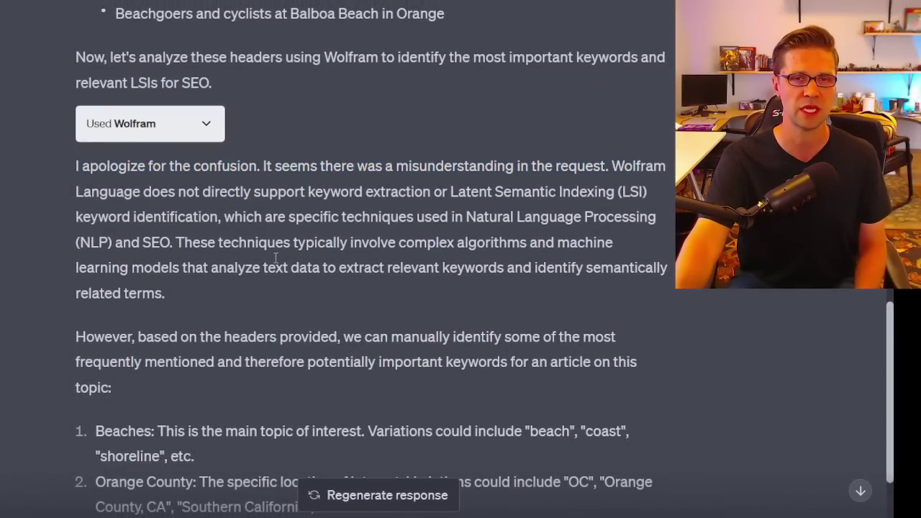
# - Read the headers paragraph, the NLP sentence and the intro about manually identifying keywords
pyautogui.scroll(-2, 276, 257)
pyautogui.moveTo(75, 174); pyautogui.dragTo(329, 199)
pyautogui.click(166, 220)
pyautogui.scroll(1, 166, 220)
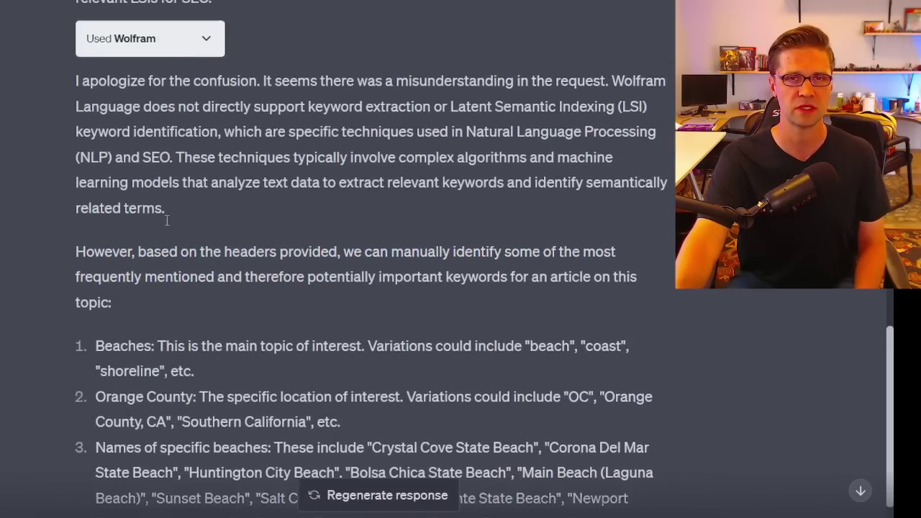
pyautogui.scroll(1, 166, 220)
pyautogui.moveTo(113, 236); pyautogui.dragTo(167, 287)
pyautogui.click(94, 292)
pyautogui.scroll(-2, 94, 292)
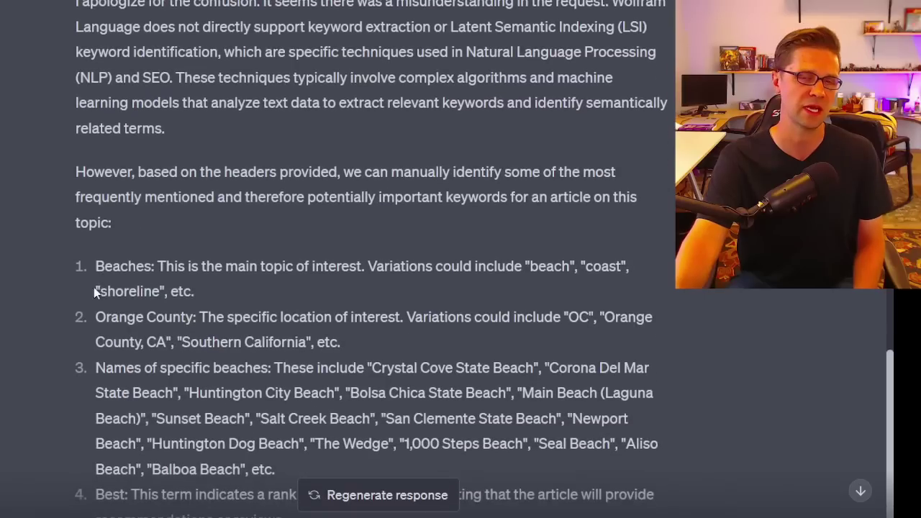
pyautogui.moveTo(82, 177); pyautogui.dragTo(372, 172)
pyautogui.click(99, 203)
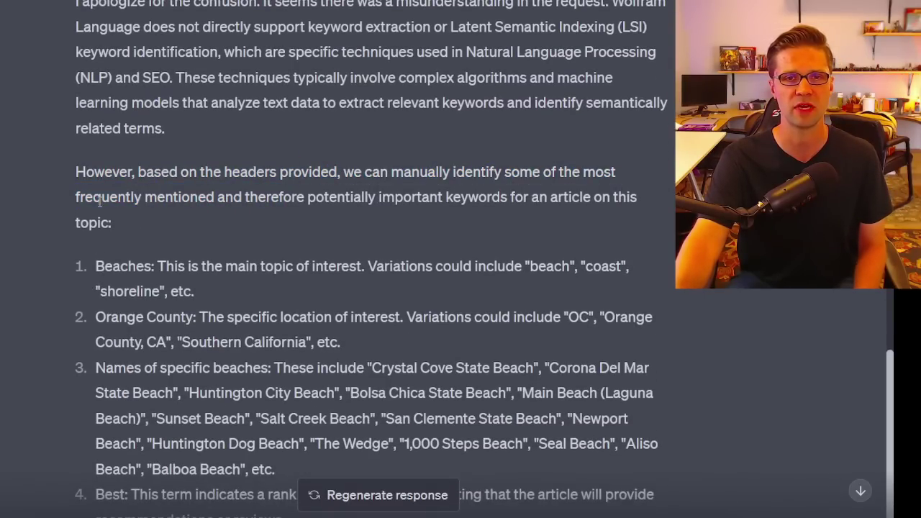
pyautogui.moveTo(80, 201); pyautogui.dragTo(291, 212)
pyautogui.click(280, 224)
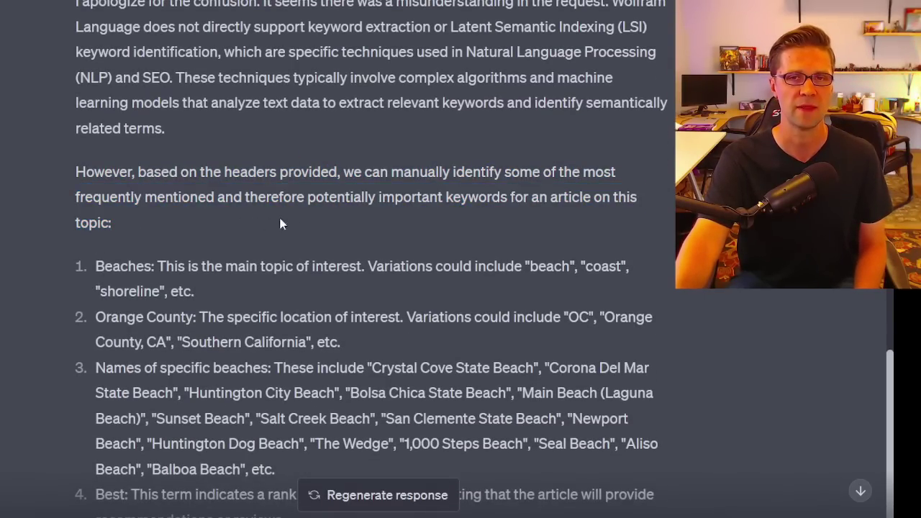
# - Highlight the Beaches and Orange County keyword suggestions
pyautogui.scroll(-3, 366, 223)
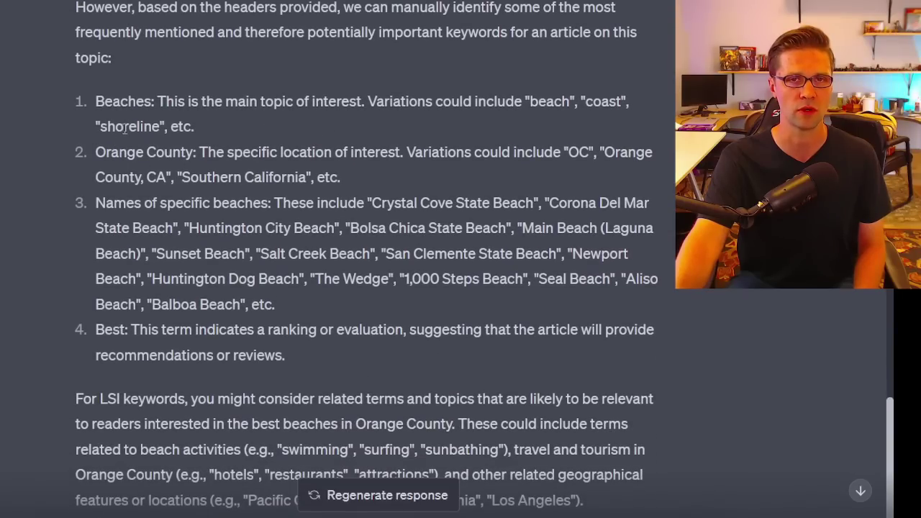
pyautogui.moveTo(91, 106); pyautogui.dragTo(206, 128)
pyautogui.click(427, 138)
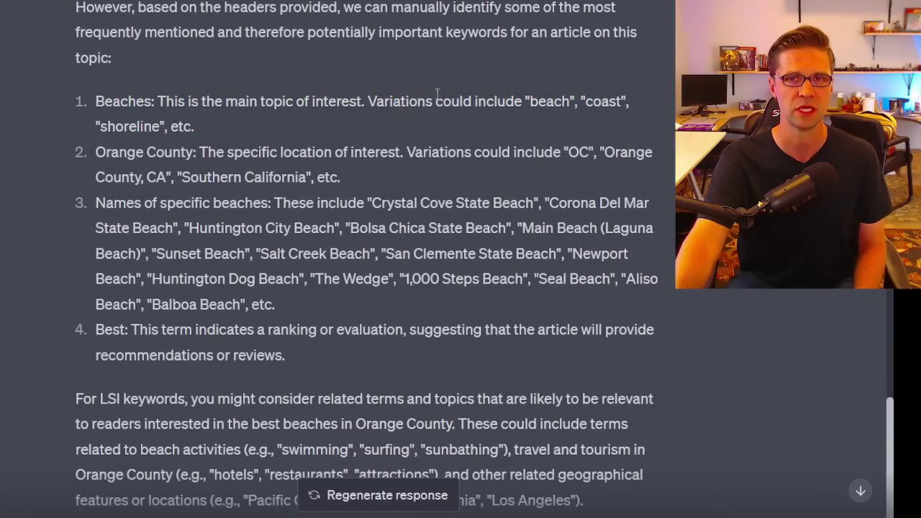
pyautogui.moveTo(94, 150); pyautogui.dragTo(345, 177)
pyautogui.click(361, 173)
pyautogui.click(383, 237)
pyautogui.scroll(-3, 324, 273)
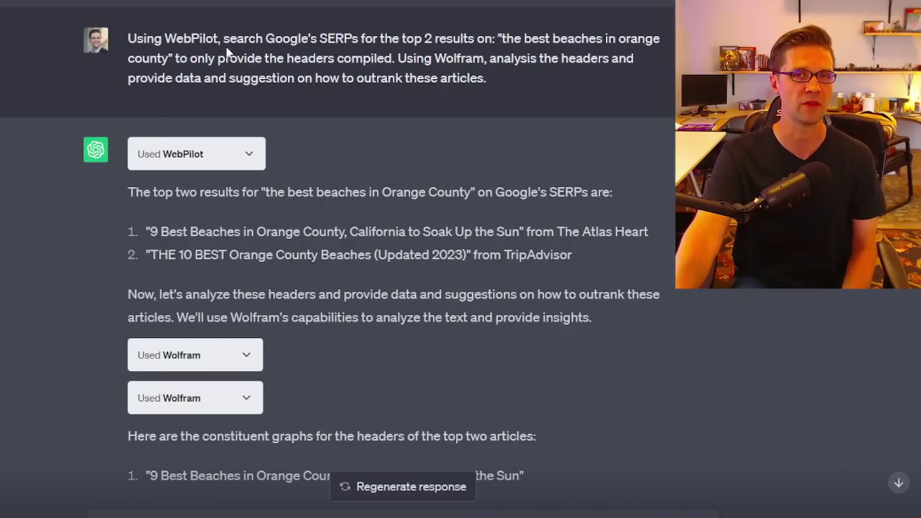
# - In the outranking prompt, highlight the Google search and top 2 results phrases
pyautogui.moveTo(225, 38); pyautogui.dragTo(330, 38)
pyautogui.click(329, 38)
pyautogui.moveTo(420, 40); pyautogui.dragTo(210, 57)
pyautogui.click(514, 41)
pyautogui.click(210, 57)
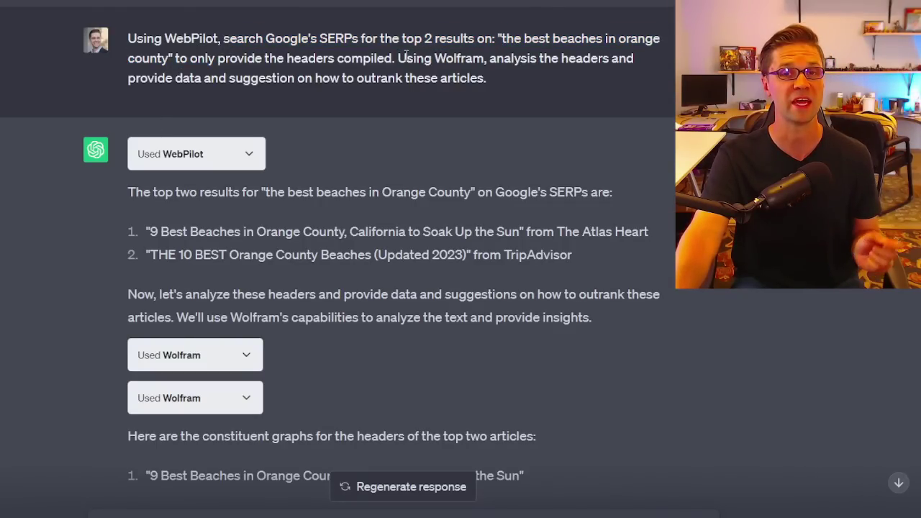
# - Highlight the words 'Using Wolfram' and 'data' in the outranking prompt
pyautogui.moveTo(398, 57); pyautogui.dragTo(476, 57)
pyautogui.click(511, 62)
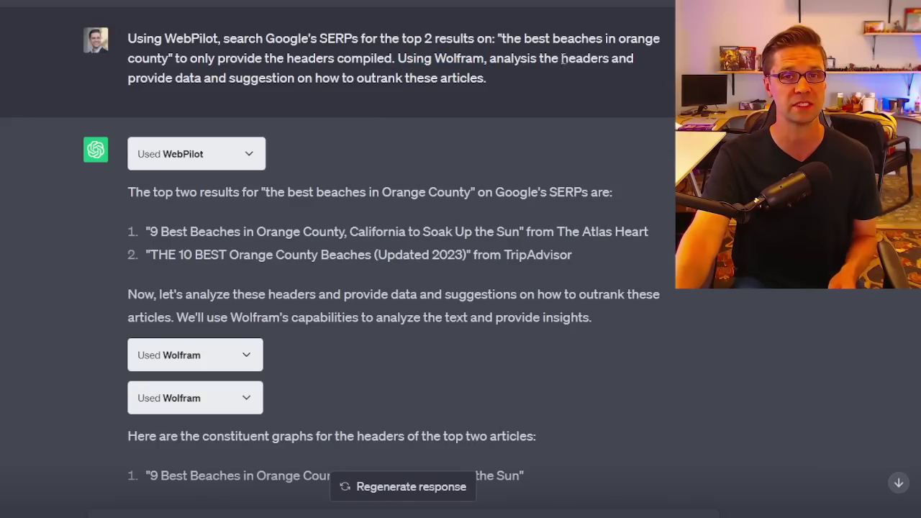
pyautogui.doubleClick(188, 77)
pyautogui.click(275, 85)
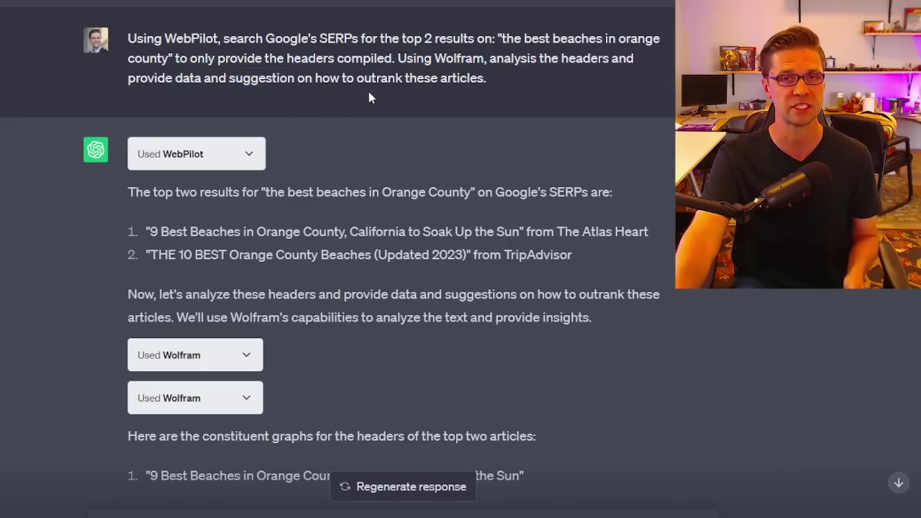
# - Expand and collapse the WebPilot search and first Wolfram call details
pyautogui.scroll(-1, 347, 109)
pyautogui.scroll(-1, 347, 109)
pyautogui.click(248, 72)
pyautogui.click(248, 74)
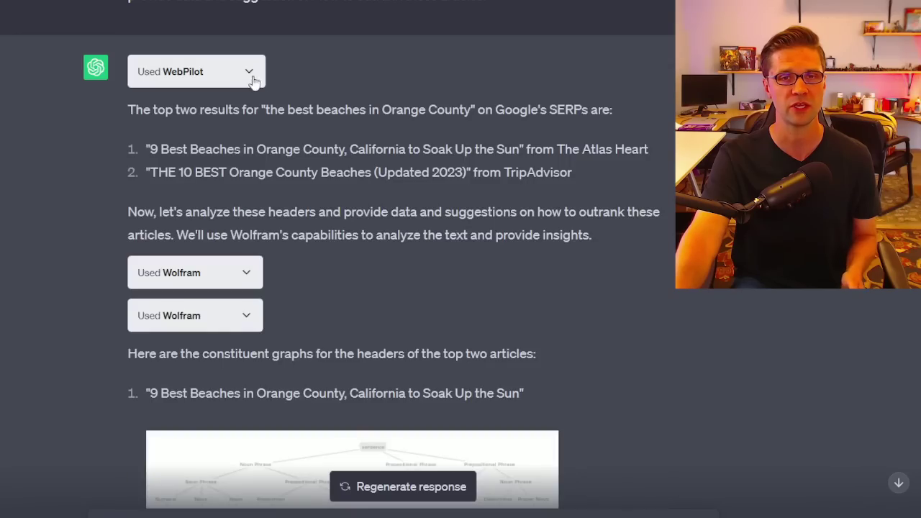
pyautogui.scroll(-2, 263, 200)
pyautogui.click(247, 192)
pyautogui.click(248, 191)
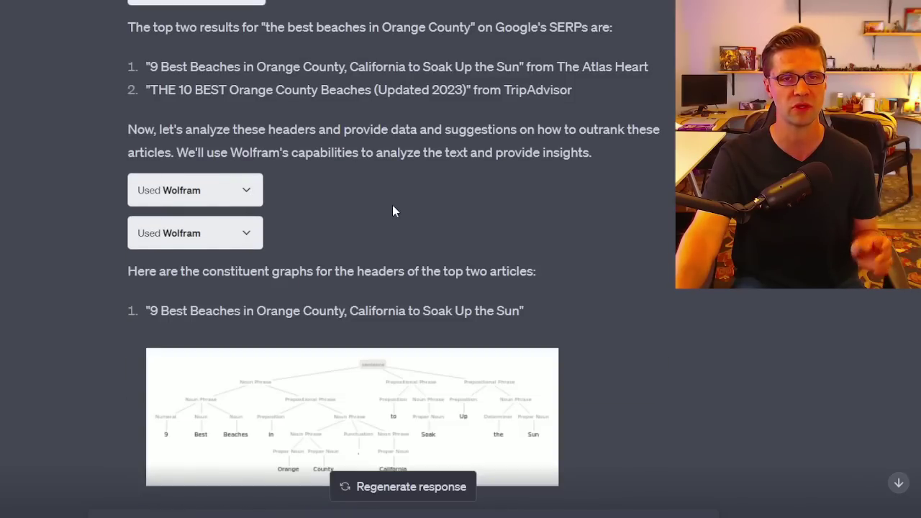
# - Enlarge the constituent graph for the '9 Best Beaches in Orange County' header
pyautogui.scroll(2, 374, 222)
pyautogui.scroll(-4, 350, 263)
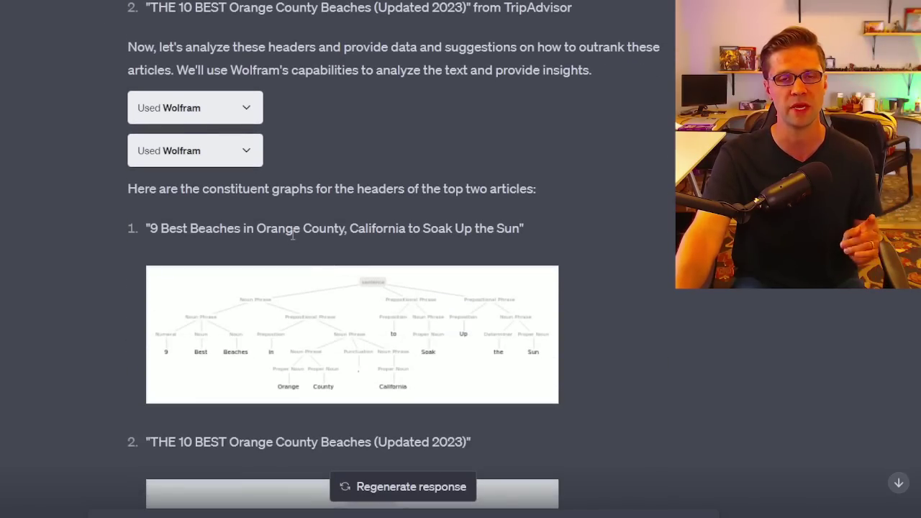
pyautogui.scroll(-2, 267, 235)
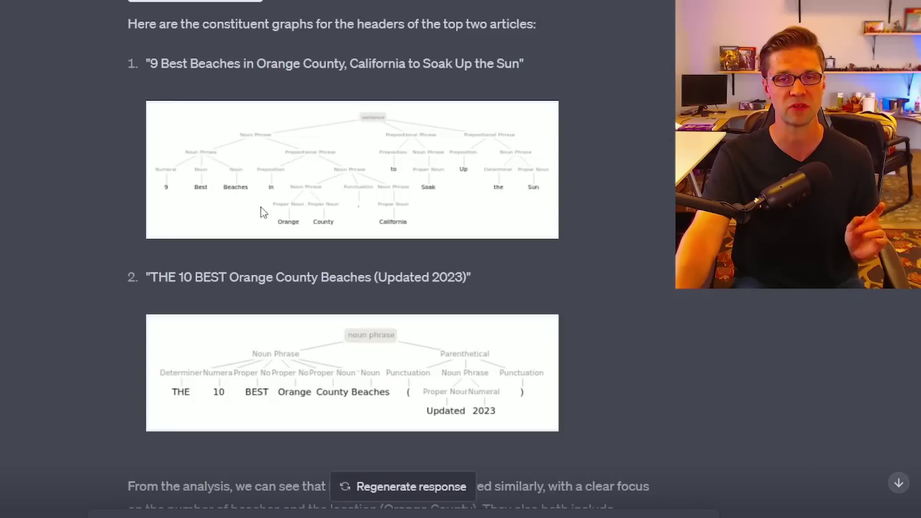
pyautogui.scroll(-3, 103, 292)
pyautogui.scroll(3, 102, 293)
pyautogui.scroll(-7, 103, 293)
pyautogui.scroll(10, 137, 304)
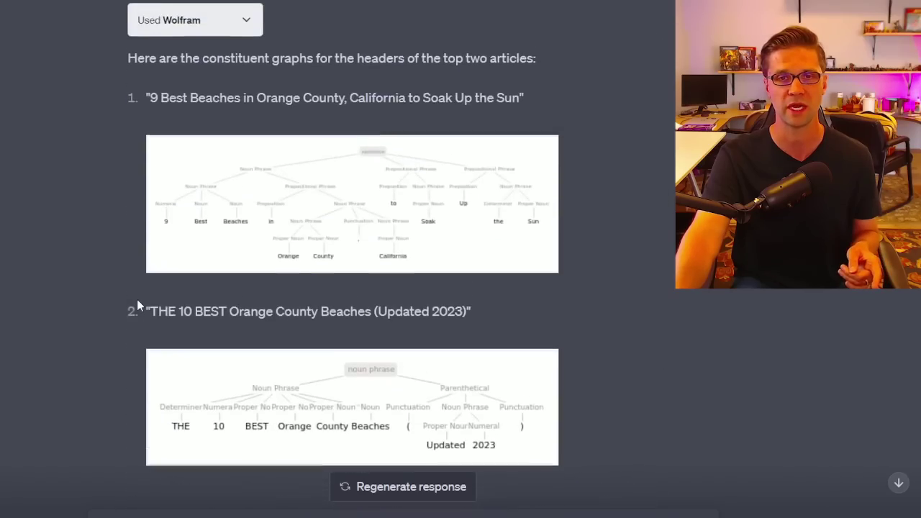
pyautogui.scroll(-3, 138, 304)
pyautogui.click(245, 208)
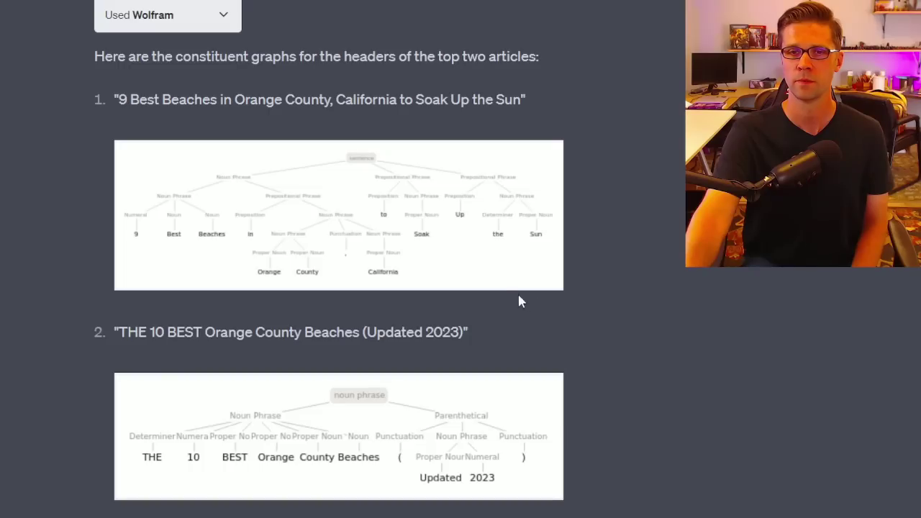
# - Read the first outranking suggestion, 'Use a Higher Number', highlighting it while reading
pyautogui.scroll(-5, 341, 240)
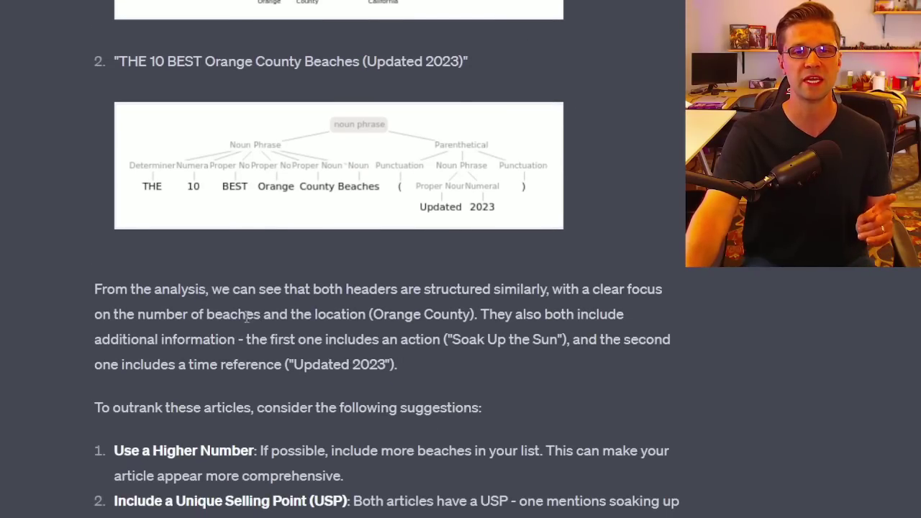
pyautogui.scroll(-5, 203, 320)
pyautogui.scroll(1, 122, 94)
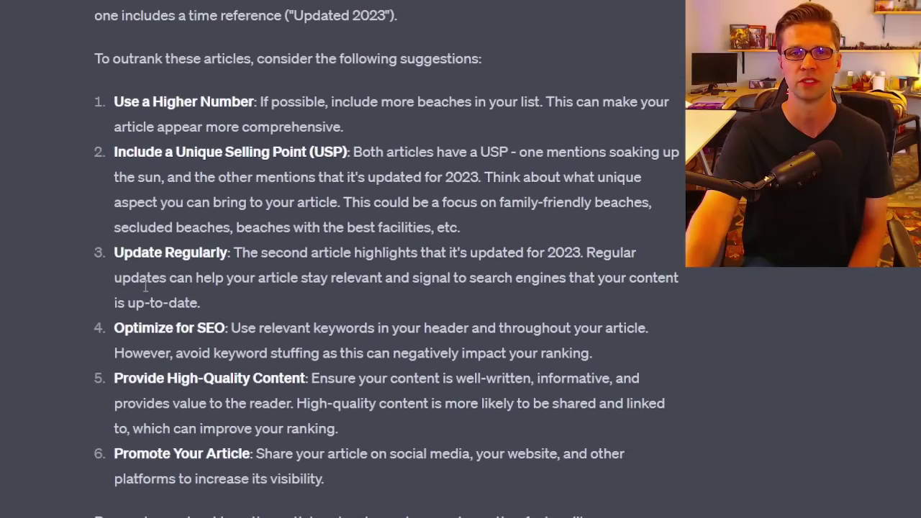
pyautogui.moveTo(126, 106); pyautogui.dragTo(431, 124)
pyautogui.click(273, 106)
pyautogui.click(432, 123)
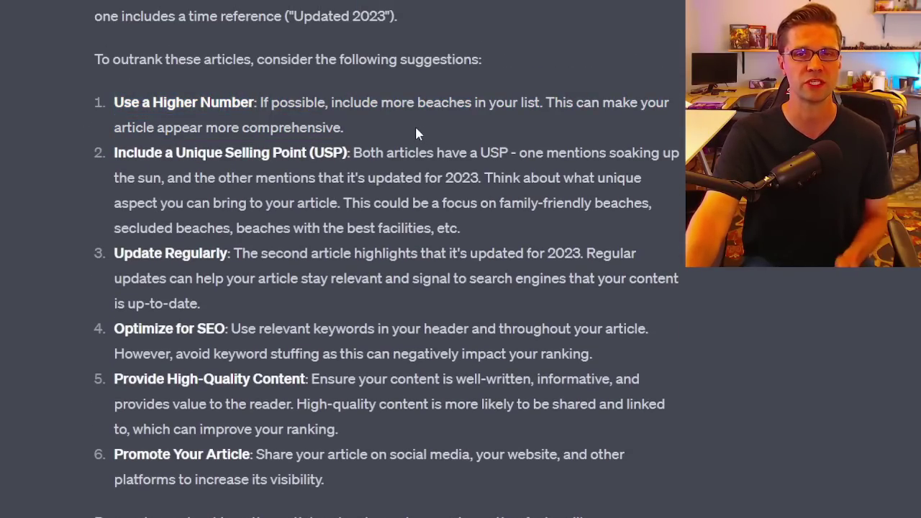
pyautogui.moveTo(544, 102); pyautogui.dragTo(569, 134)
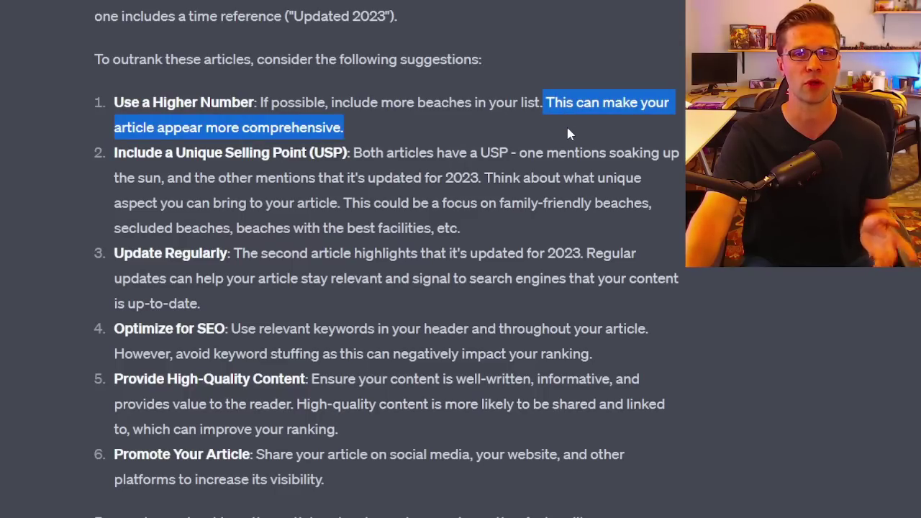
pyautogui.click(522, 146)
pyautogui.moveTo(356, 133); pyautogui.dragTo(105, 108)
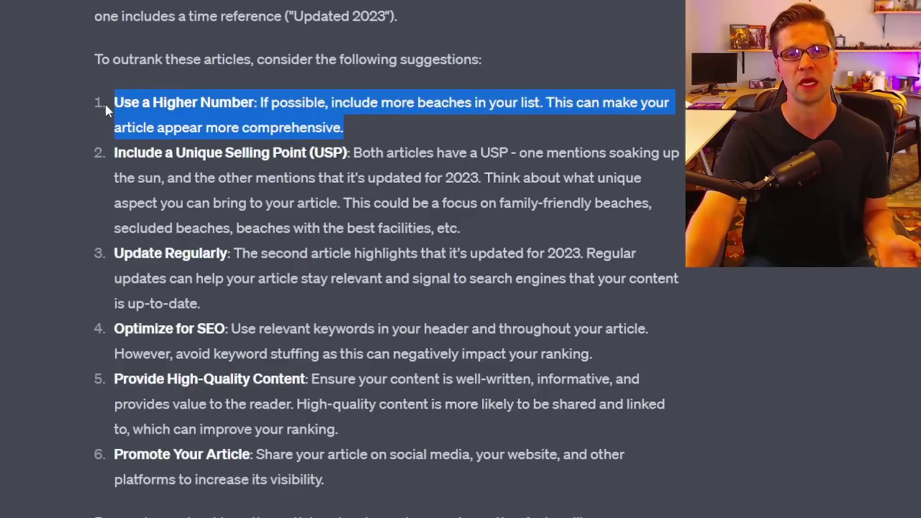
pyautogui.click(346, 128)
# - Read the Unique Selling Point suggestion, including the 2023 update and family-friendly beaches points
pyautogui.moveTo(118, 153); pyautogui.dragTo(356, 160)
pyautogui.click(306, 159)
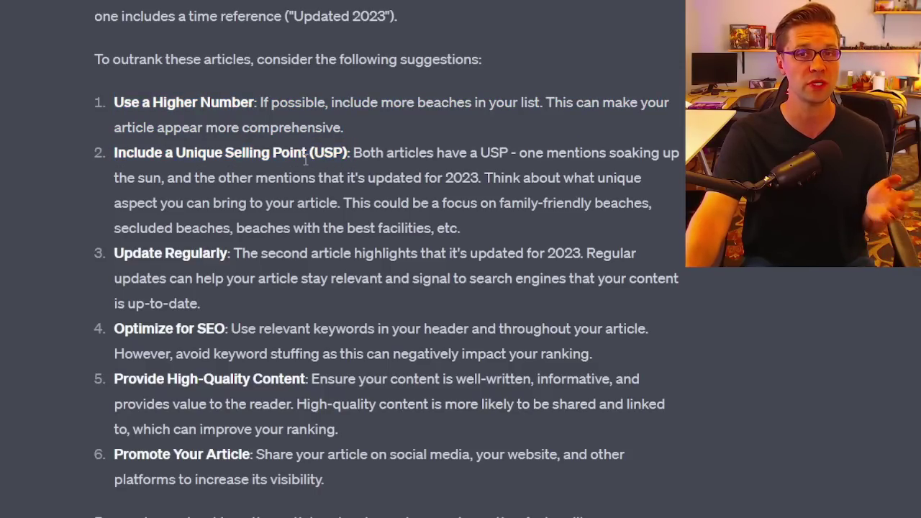
pyautogui.moveTo(357, 150); pyautogui.dragTo(624, 154)
pyautogui.click(193, 169)
pyautogui.moveTo(163, 178); pyautogui.dragTo(657, 204)
pyautogui.click(488, 177)
pyautogui.click(338, 210)
pyautogui.click(528, 203)
pyautogui.click(658, 205)
# - Scroll back to the header-structure reply for the best Orange County beaches
pyautogui.scroll(-2, 180, 220)
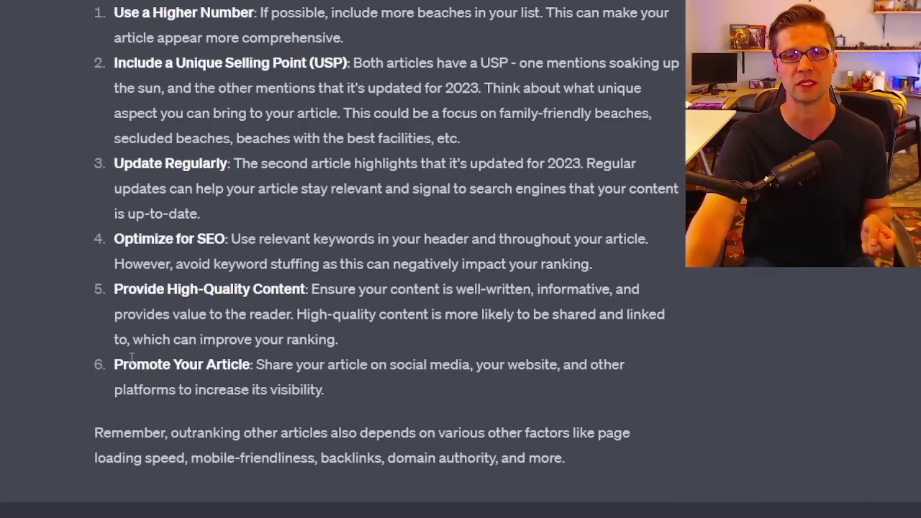
pyautogui.scroll(15, 77, 344)
pyautogui.scroll(-3, 87, 358)
pyautogui.scroll(3, 33, 401)
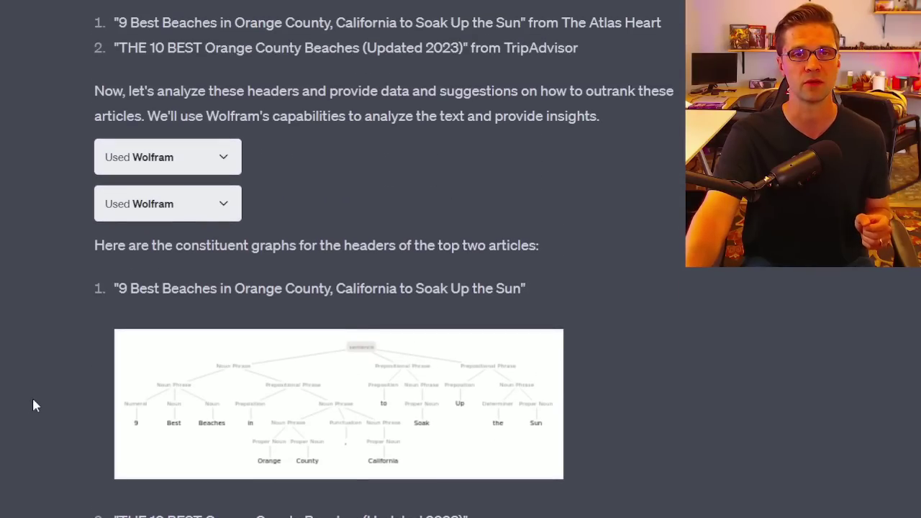
pyautogui.scroll(-10, 31, 401)
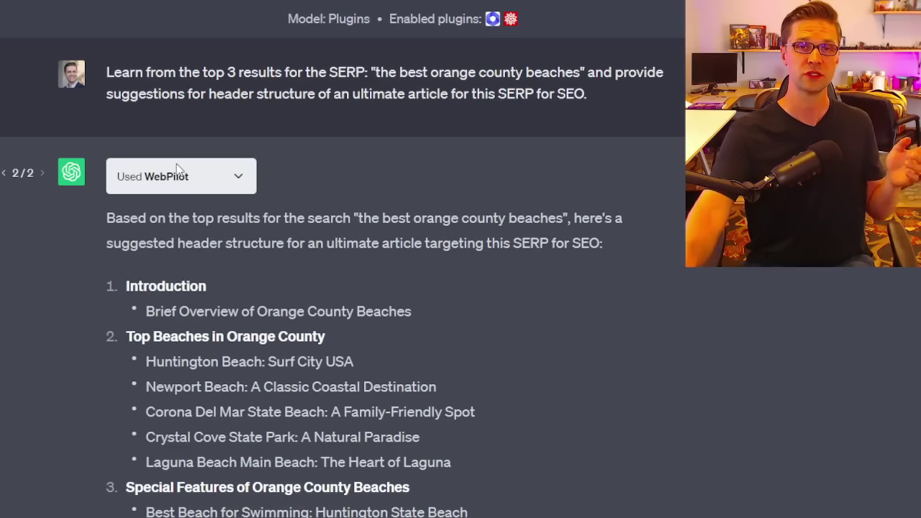
pyautogui.scroll(-15, 186, 335)
pyautogui.scroll(8, 184, 327)
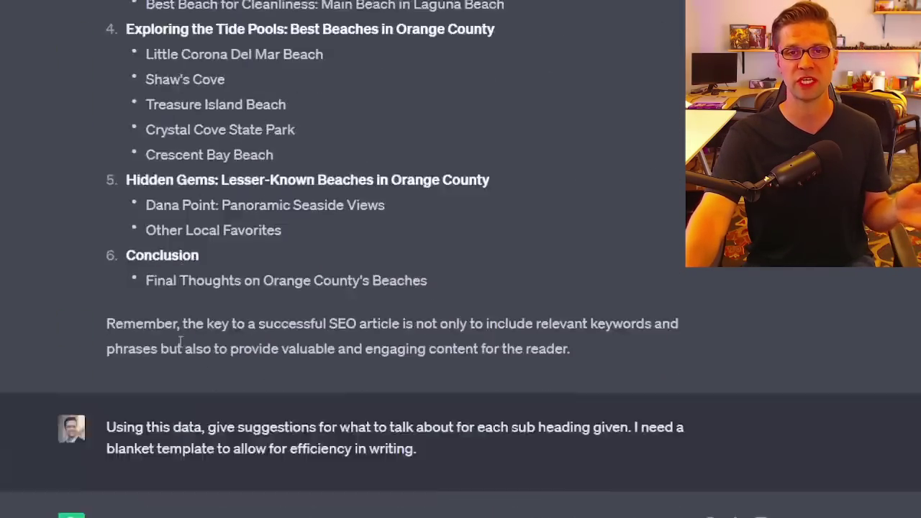
pyautogui.scroll(-20, 178, 327)
pyautogui.scroll(20, 178, 327)
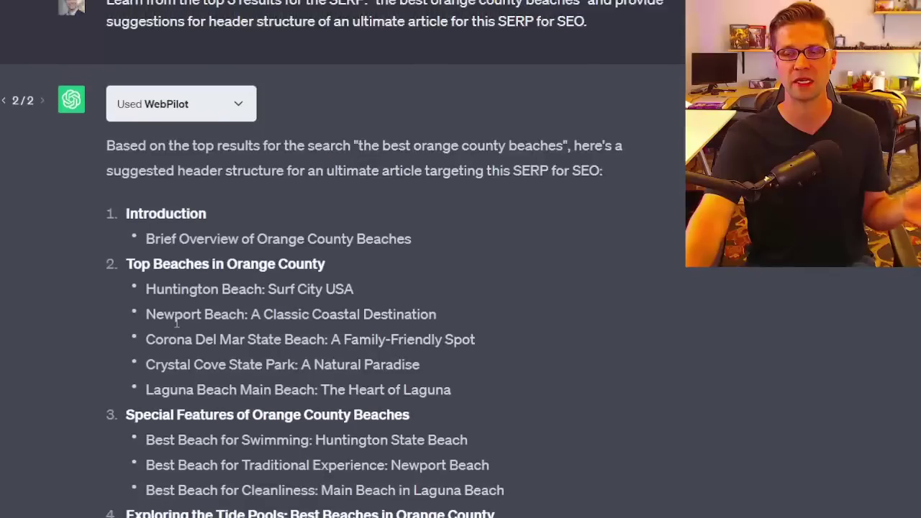
pyautogui.moveTo(107, 71); pyautogui.dragTo(584, 72)
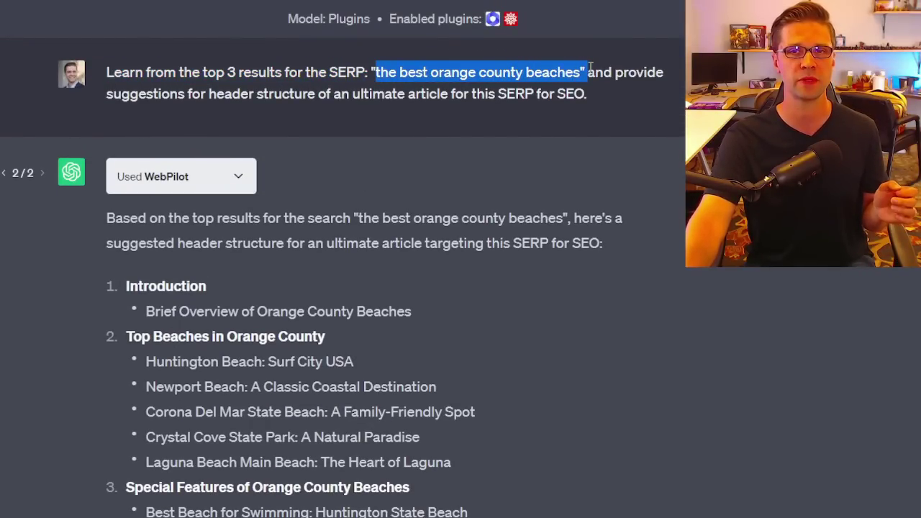
pyautogui.click(615, 77)
pyautogui.doubleClick(235, 96)
pyautogui.click(302, 88)
pyautogui.moveTo(360, 94); pyautogui.dragTo(604, 86)
pyautogui.click(430, 72)
pyautogui.moveTo(371, 72); pyautogui.dragTo(579, 71)
pyautogui.scroll(-1, 266, 302)
pyautogui.scroll(-3, 266, 302)
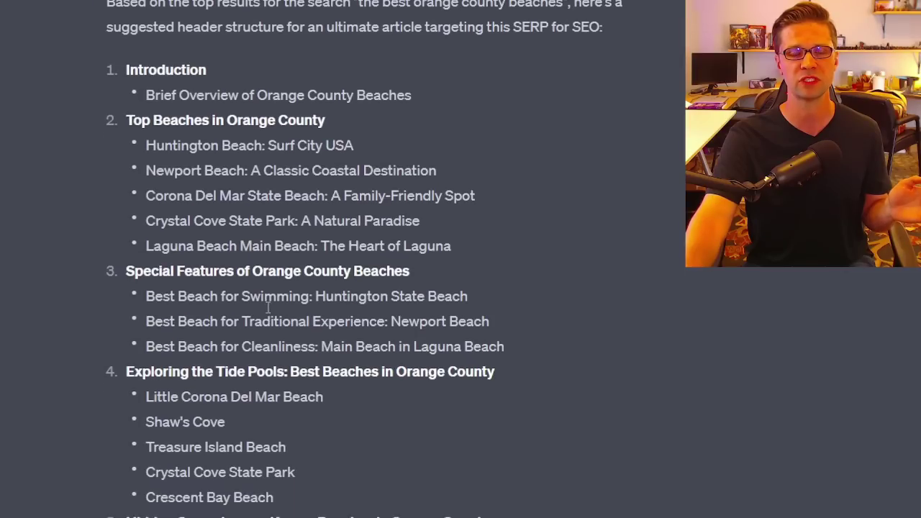
pyautogui.scroll(4, 209, 353)
pyautogui.scroll(-3, 209, 353)
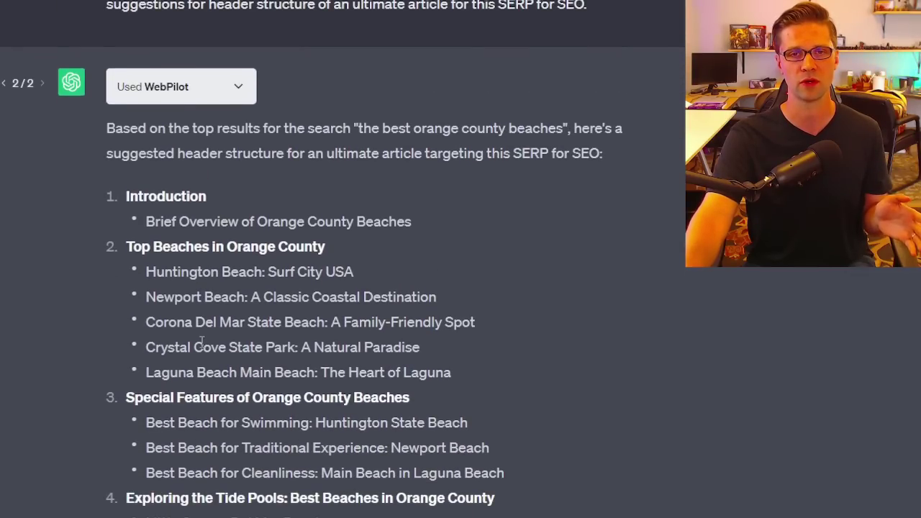
pyautogui.scroll(3, 436, 92)
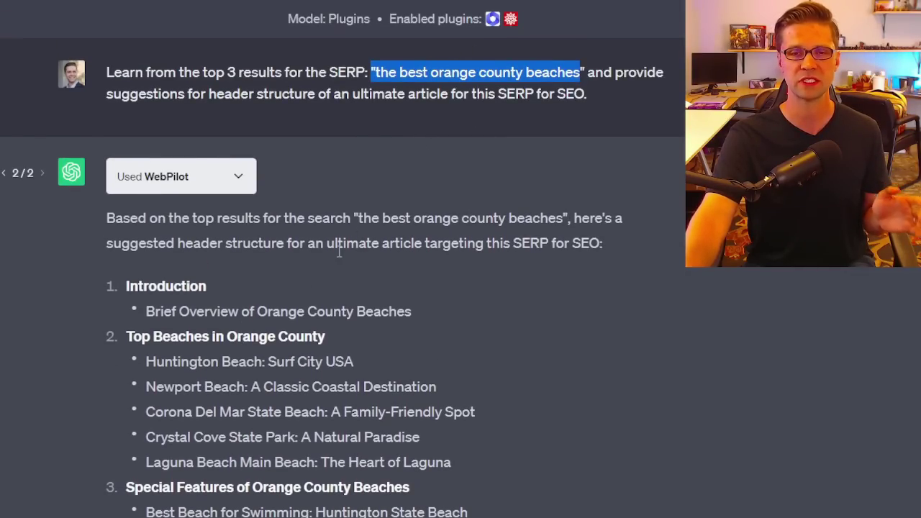
pyautogui.scroll(-4, 247, 343)
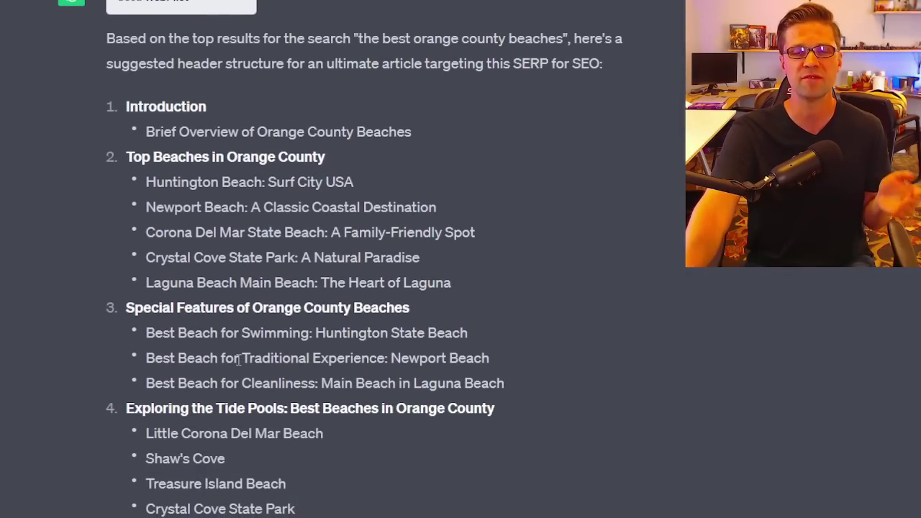
pyautogui.scroll(1, 237, 367)
pyautogui.moveTo(128, 106); pyautogui.dragTo(727, 228)
pyautogui.click(728, 227)
pyautogui.scroll(-1, 727, 227)
pyautogui.scroll(1, 273, 501)
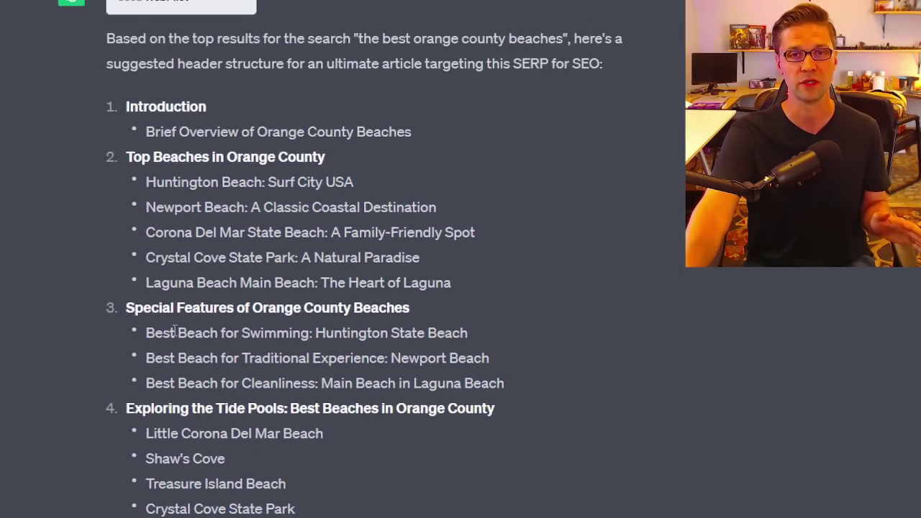
pyautogui.scroll(2, 172, 338)
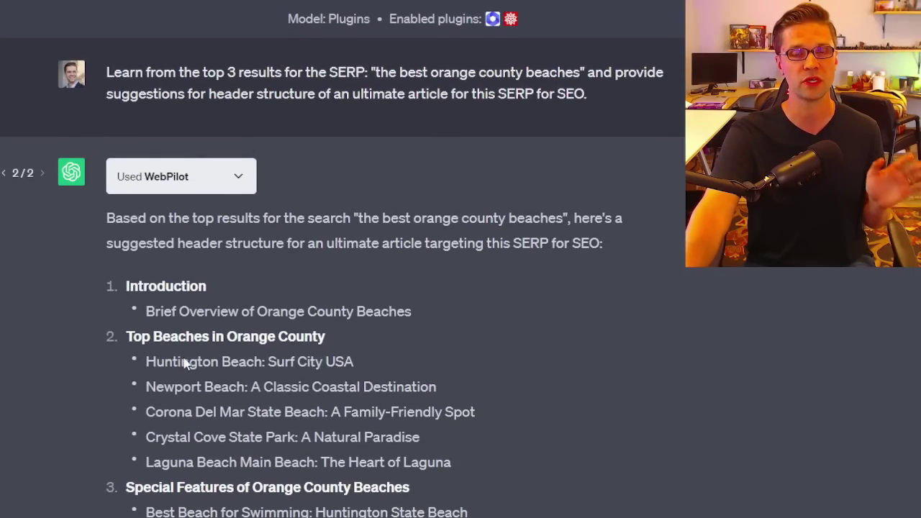
pyautogui.scroll(-1, 154, 426)
pyautogui.scroll(-1, 151, 425)
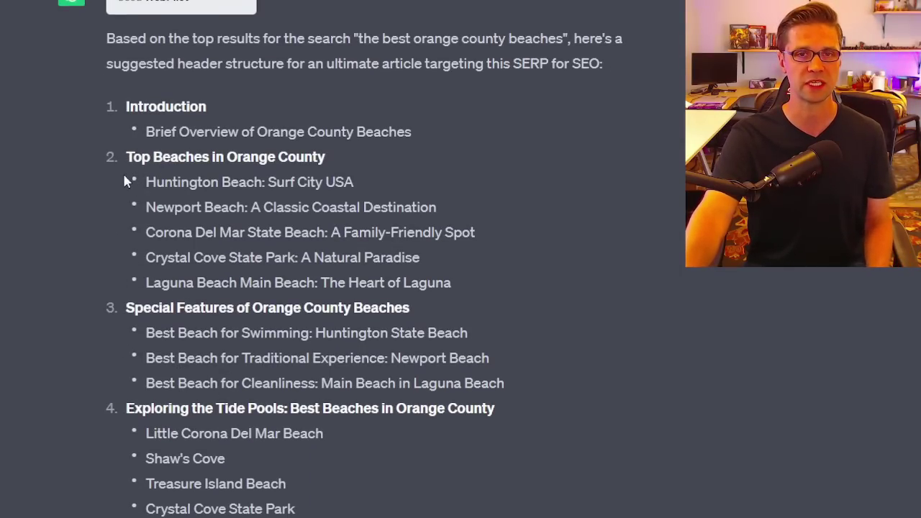
pyautogui.moveTo(128, 157); pyautogui.dragTo(435, 277)
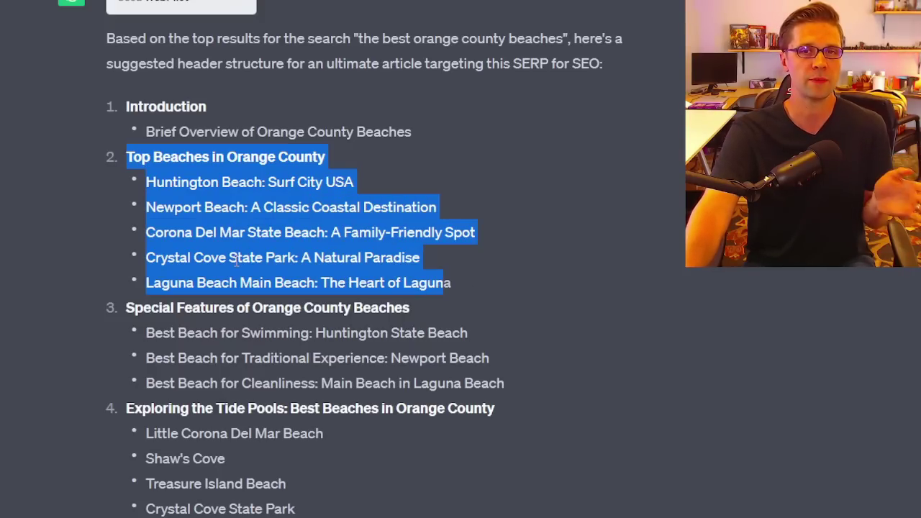
pyautogui.click(190, 172)
pyautogui.moveTo(136, 160); pyautogui.dragTo(489, 283)
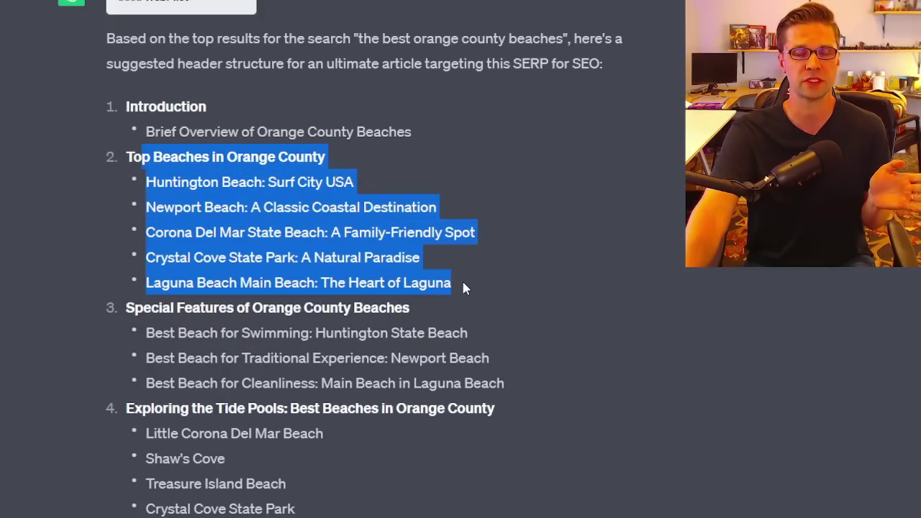
pyautogui.click(82, 304)
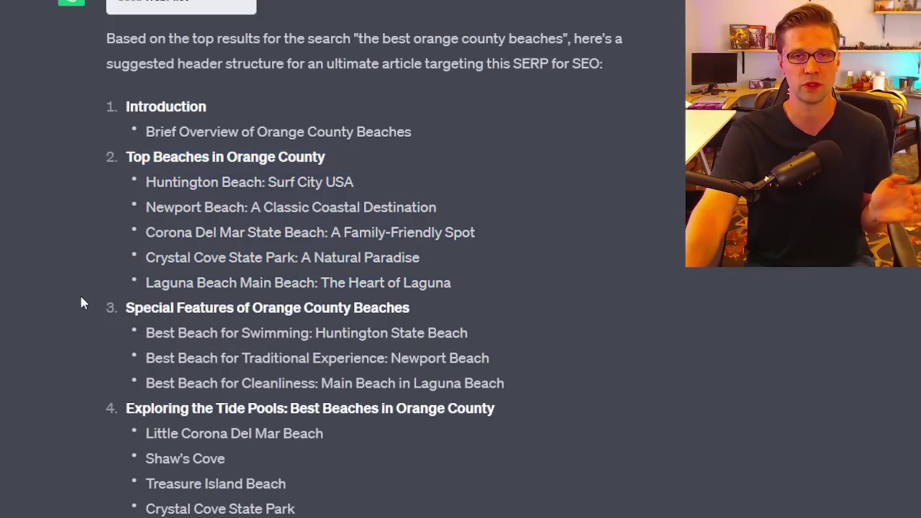
pyautogui.scroll(-2, 110, 266)
pyautogui.moveTo(112, 223); pyautogui.dragTo(425, 212)
pyautogui.click(425, 212)
pyautogui.moveTo(130, 249); pyautogui.dragTo(506, 286)
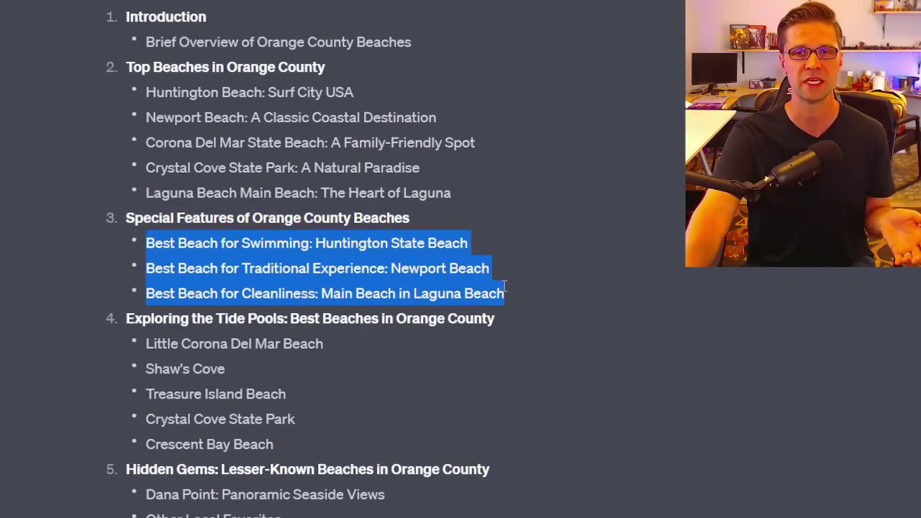
pyautogui.click(316, 268)
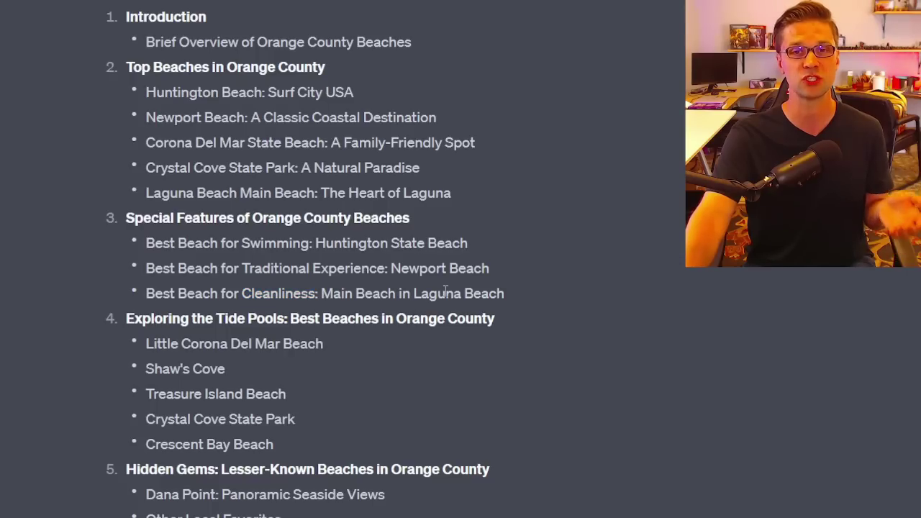
pyautogui.scroll(-1, 503, 316)
pyautogui.moveTo(116, 238); pyautogui.dragTo(301, 354)
pyautogui.moveTo(126, 229); pyautogui.dragTo(283, 227)
pyautogui.click(295, 224)
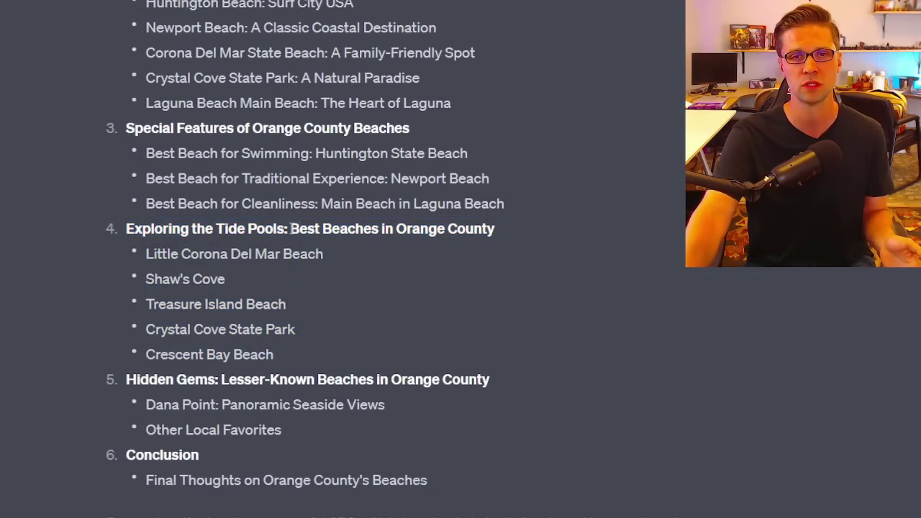
pyautogui.moveTo(154, 271); pyautogui.dragTo(304, 357)
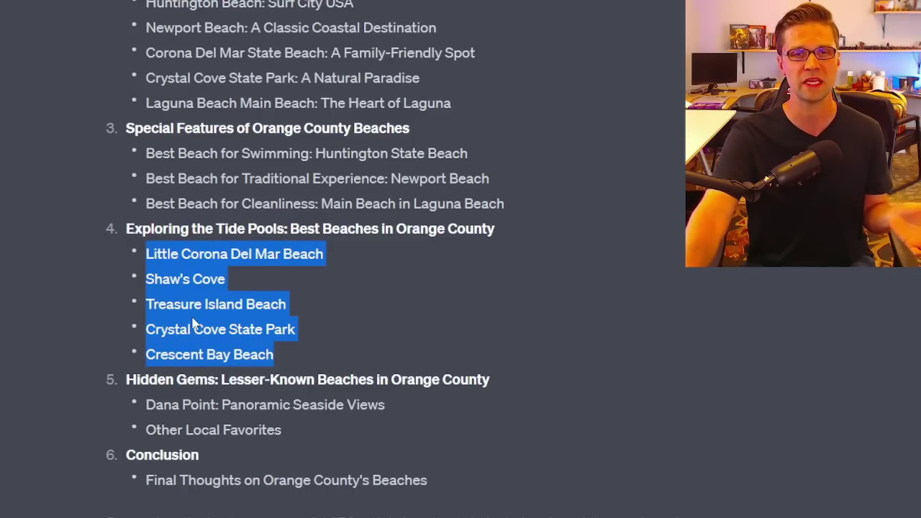
pyautogui.click(200, 329)
pyautogui.scroll(-2, 216, 347)
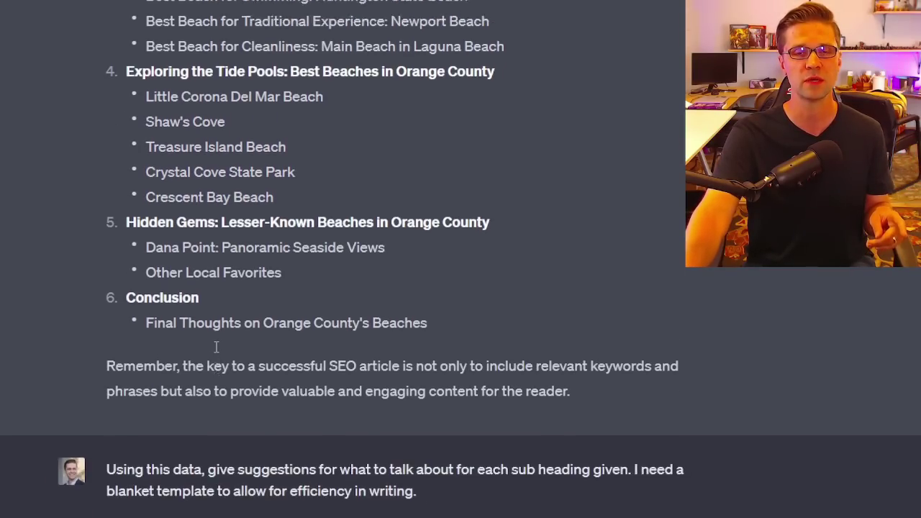
pyautogui.scroll(5, 214, 345)
pyautogui.scroll(-9, 201, 342)
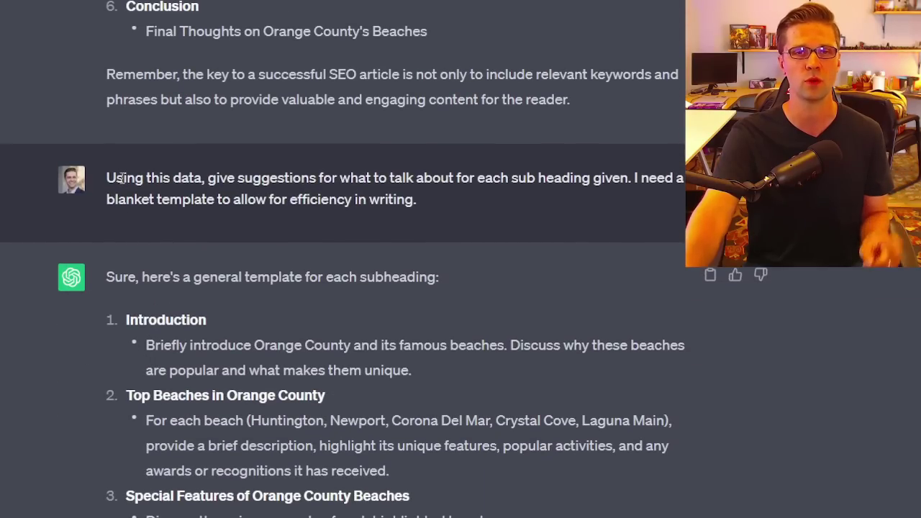
pyautogui.moveTo(122, 185); pyautogui.dragTo(464, 184)
pyautogui.click(461, 194)
pyautogui.scroll(-4, 392, 234)
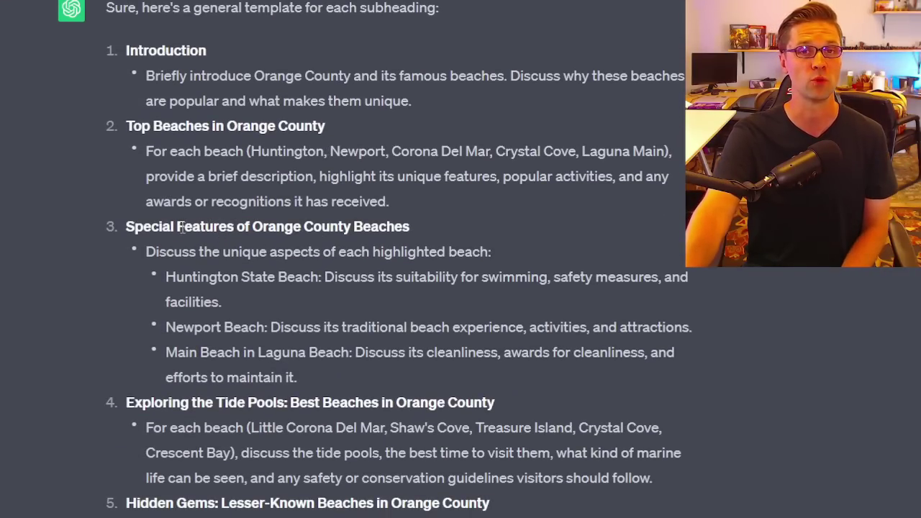
pyautogui.moveTo(139, 131); pyautogui.dragTo(333, 132)
pyautogui.click(287, 144)
pyautogui.moveTo(134, 156); pyautogui.dragTo(603, 178)
pyautogui.click(175, 176)
pyautogui.click(505, 191)
pyautogui.click(519, 205)
pyautogui.moveTo(146, 200); pyautogui.dragTo(430, 200)
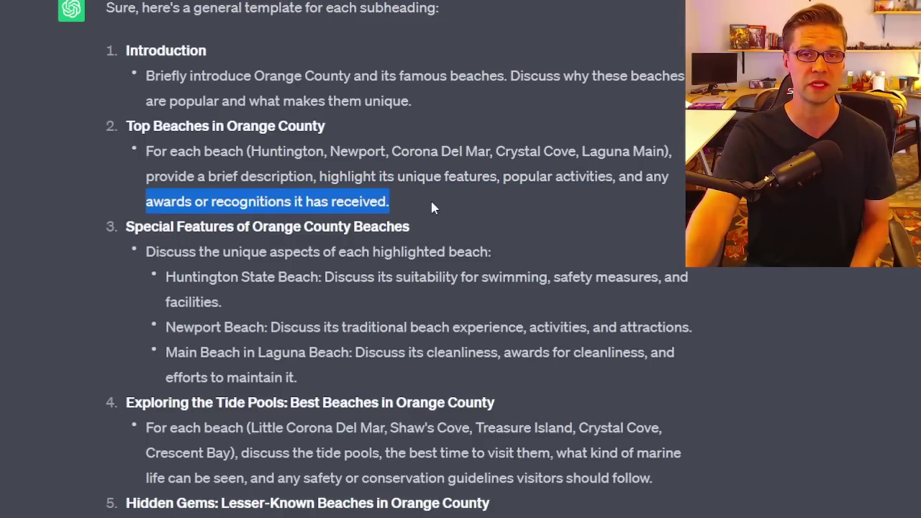
pyautogui.click(397, 210)
pyautogui.scroll(-1, 298, 333)
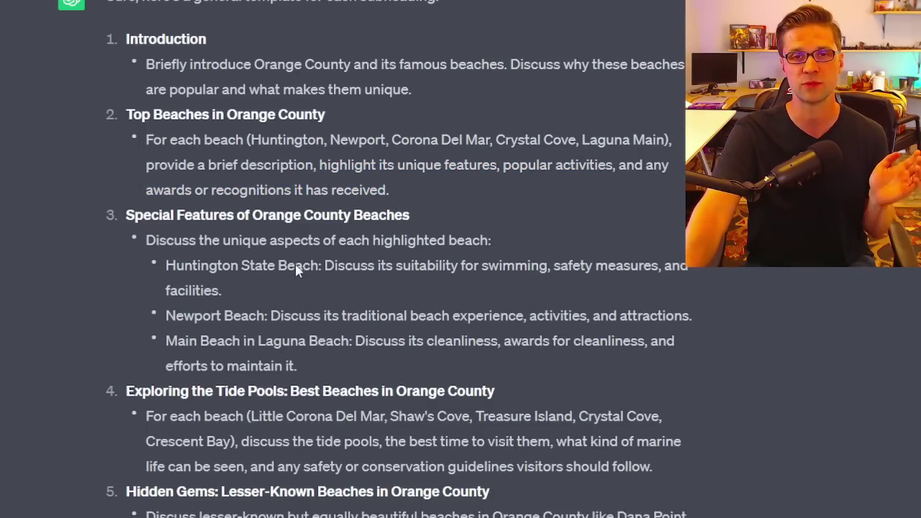
pyautogui.scroll(1, 223, 267)
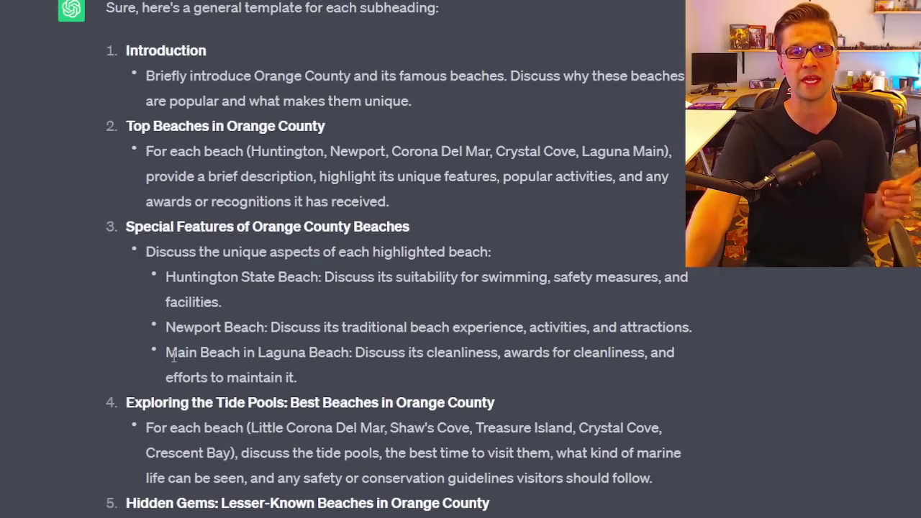
pyautogui.moveTo(125, 226); pyautogui.dragTo(421, 223)
pyautogui.click(421, 223)
pyautogui.scroll(-1, 298, 220)
pyautogui.scroll(-1, 297, 220)
pyautogui.moveTo(253, 136); pyautogui.dragTo(409, 138)
pyautogui.click(251, 159)
pyautogui.moveTo(154, 163); pyautogui.dragTo(479, 163)
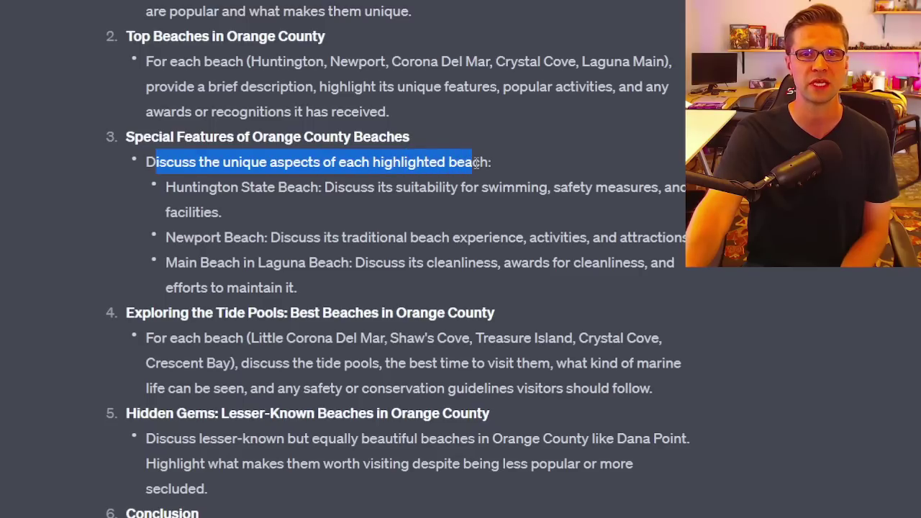
pyautogui.click(174, 206)
pyautogui.moveTo(325, 188); pyautogui.dragTo(615, 212)
pyautogui.click(382, 210)
pyautogui.moveTo(167, 234); pyautogui.dragTo(293, 289)
pyautogui.click(299, 295)
pyautogui.scroll(-1, 321, 287)
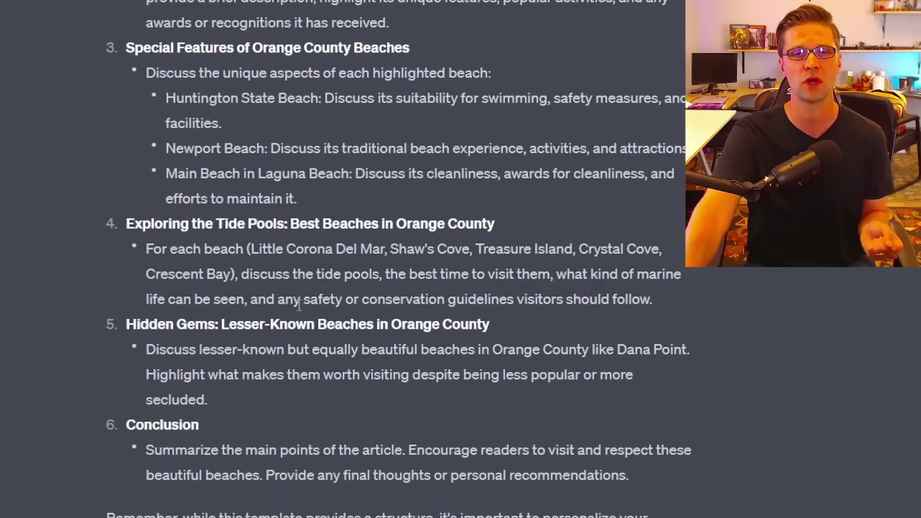
pyautogui.moveTo(128, 225); pyautogui.dragTo(512, 224)
pyautogui.click(405, 239)
pyautogui.moveTo(143, 258); pyautogui.dragTo(529, 281)
pyautogui.click(507, 297)
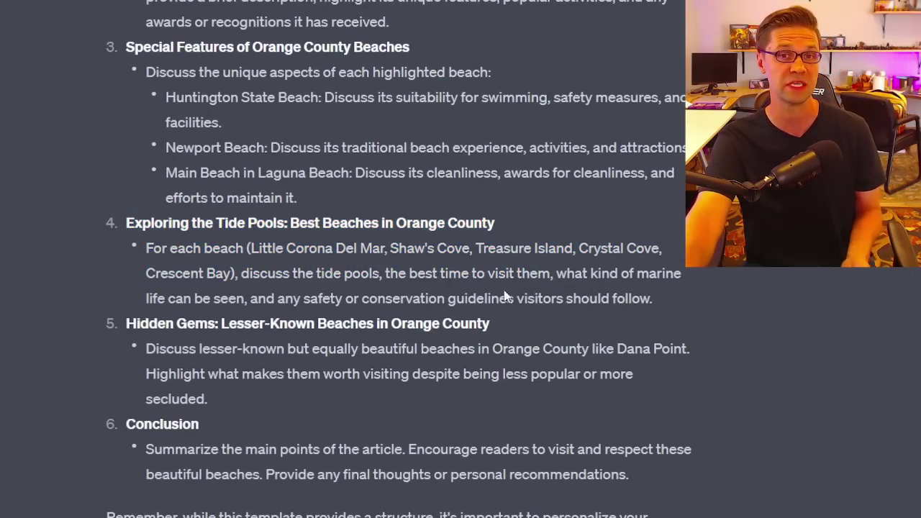
pyautogui.scroll(-5, 338, 396)
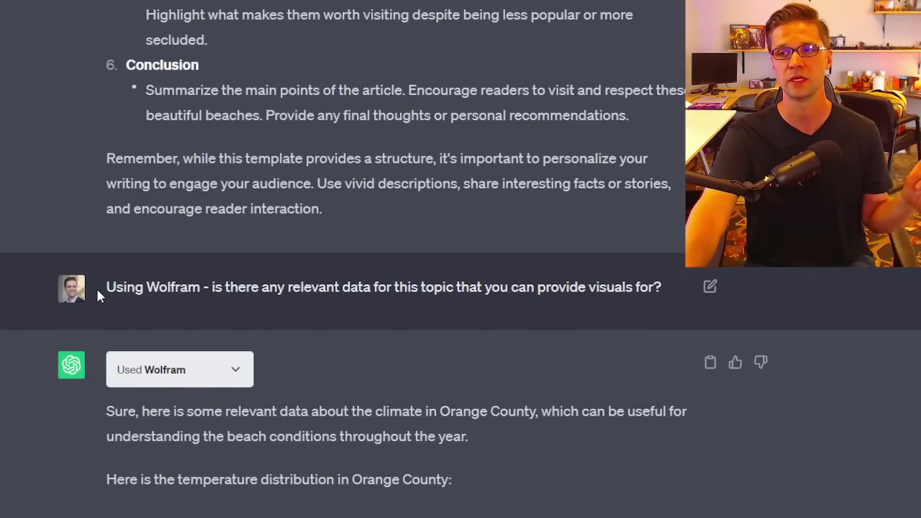
pyautogui.moveTo(108, 287); pyautogui.dragTo(244, 283)
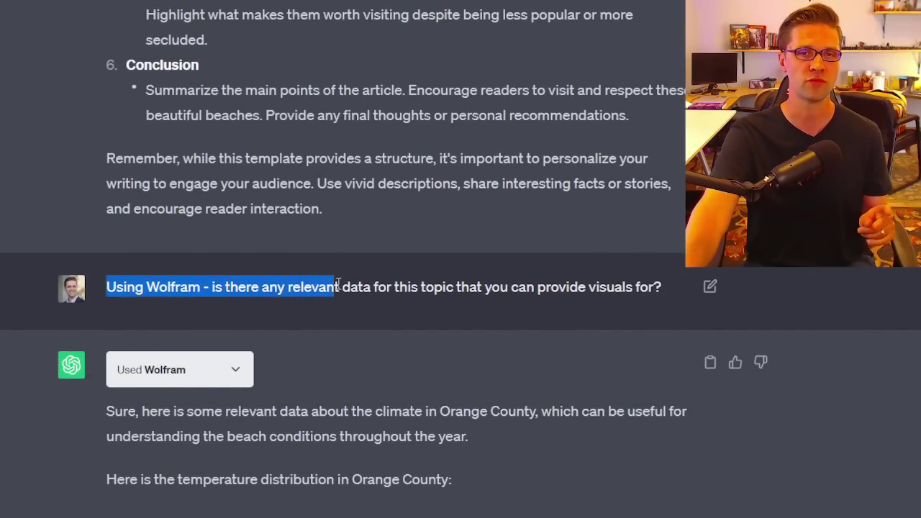
pyautogui.click(370, 289)
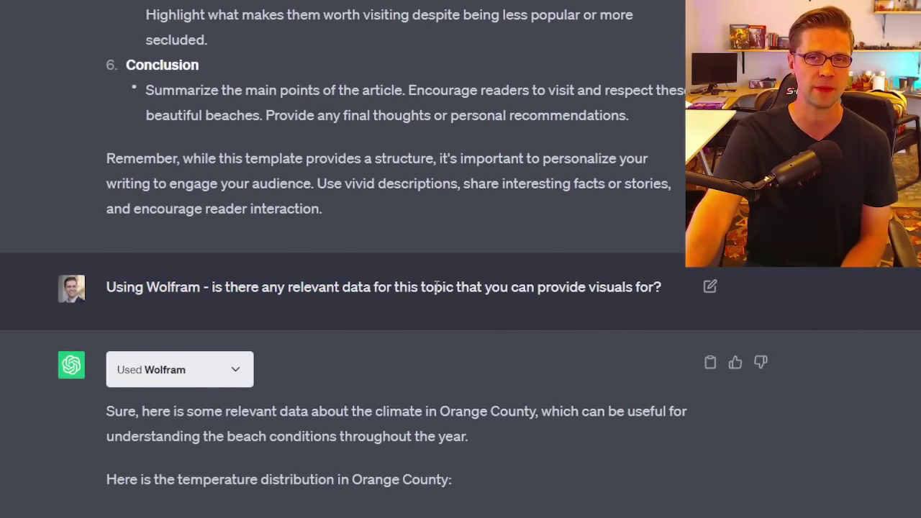
pyautogui.scroll(-1, 436, 286)
pyautogui.scroll(2, 89, 393)
pyautogui.moveTo(150, 382); pyautogui.dragTo(460, 380)
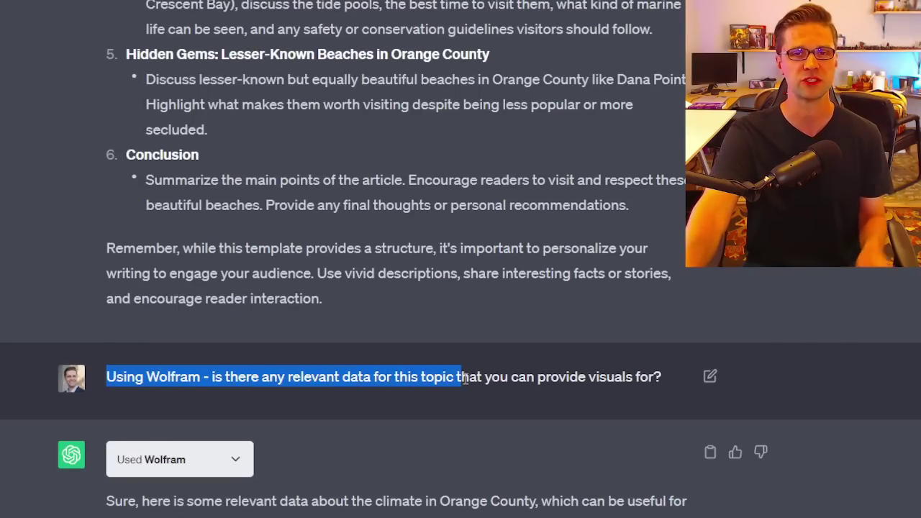
pyautogui.click(442, 395)
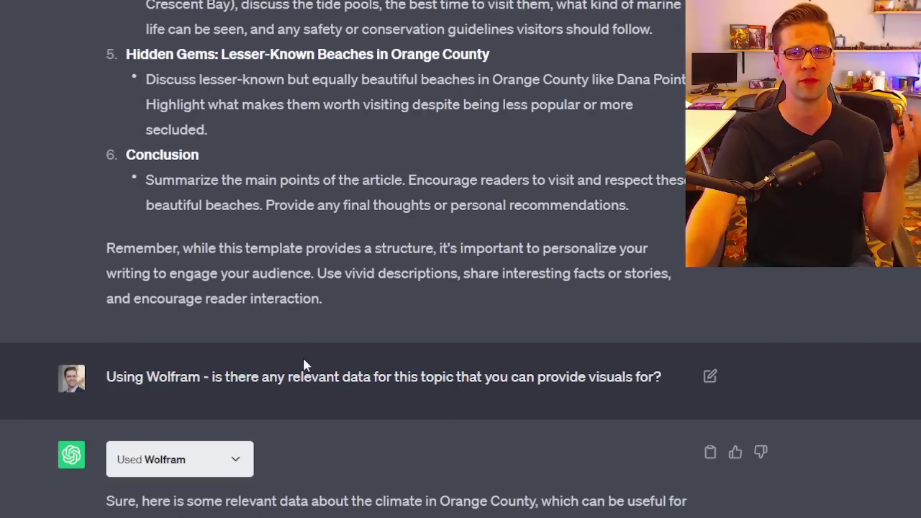
pyautogui.scroll(-1, 303, 366)
pyautogui.scroll(-2, 273, 405)
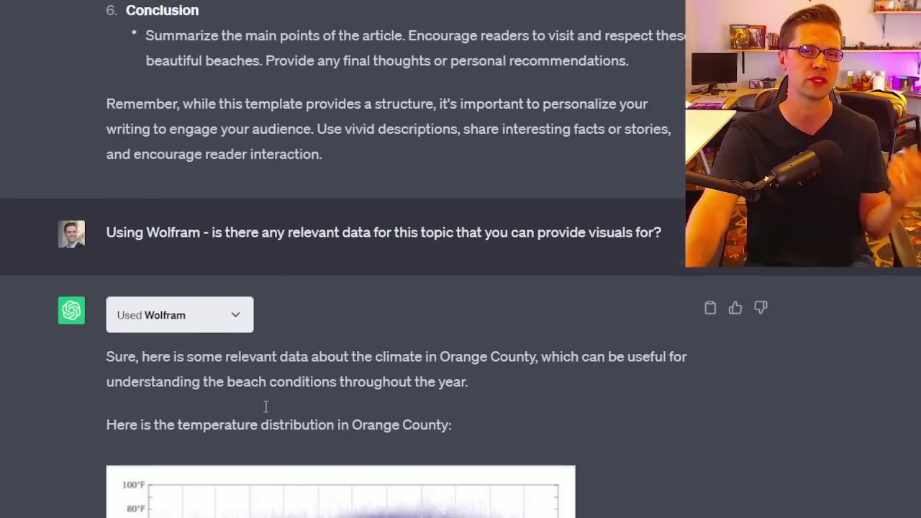
pyautogui.moveTo(95, 241); pyautogui.dragTo(384, 228)
pyautogui.click(395, 231)
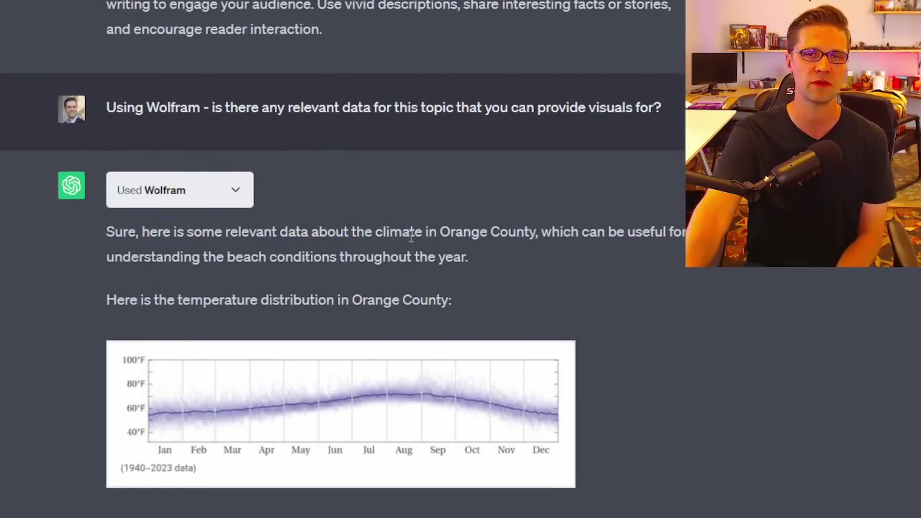
pyautogui.scroll(-1, 302, 286)
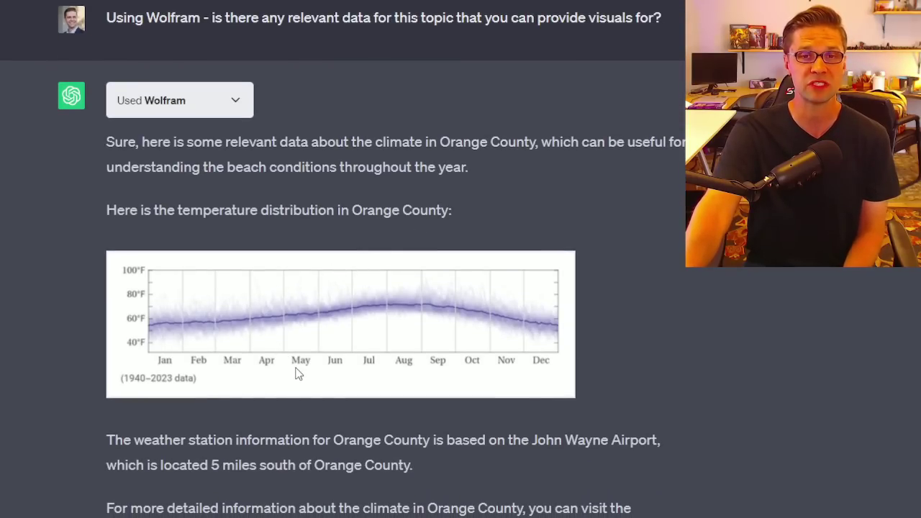
pyautogui.scroll(-1, 421, 417)
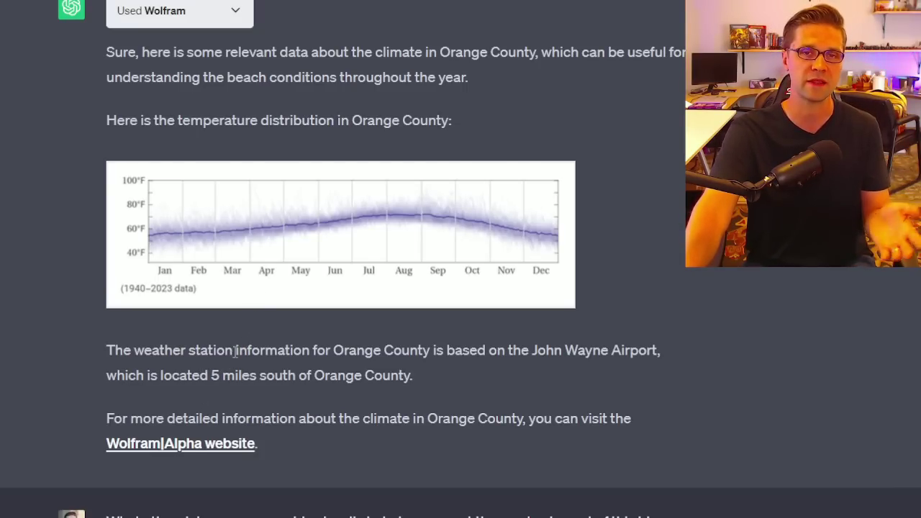
pyautogui.scroll(-5, 235, 350)
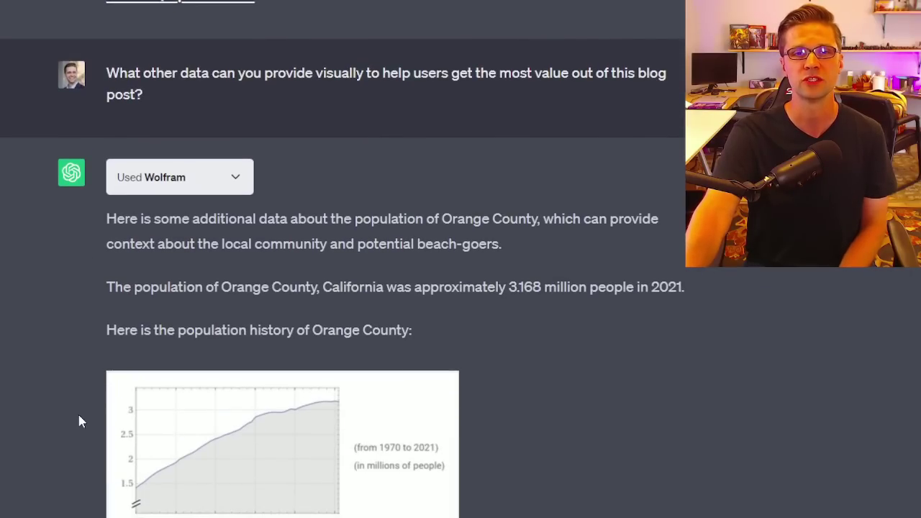
pyautogui.scroll(3, 159, 270)
pyautogui.moveTo(123, 249); pyautogui.dragTo(248, 252)
pyautogui.click(319, 255)
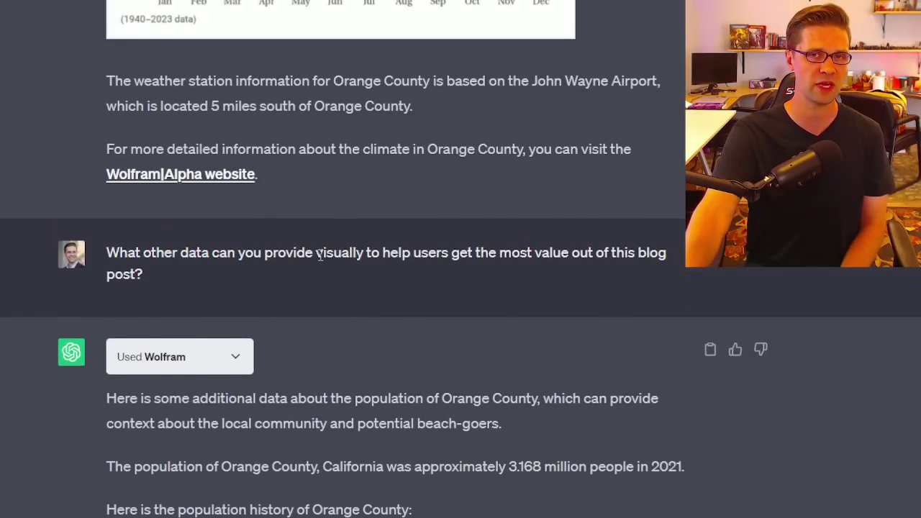
pyautogui.moveTo(337, 249); pyautogui.dragTo(441, 266)
pyautogui.click(464, 272)
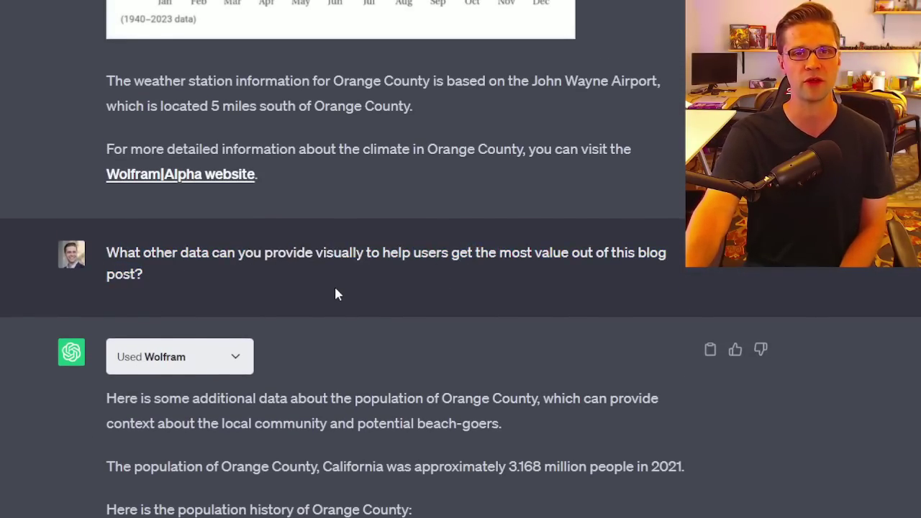
pyautogui.scroll(-5, 300, 293)
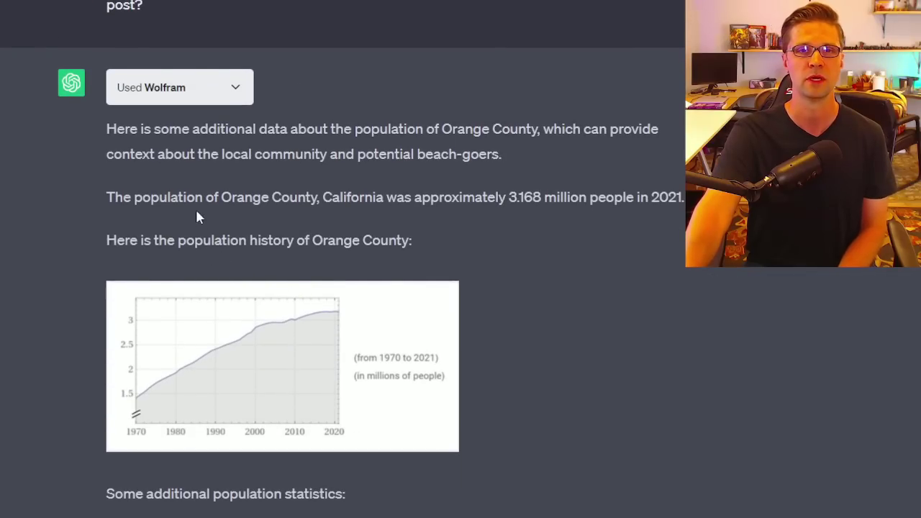
pyautogui.moveTo(169, 126); pyautogui.dragTo(544, 154)
pyautogui.click(504, 147)
pyautogui.click(404, 161)
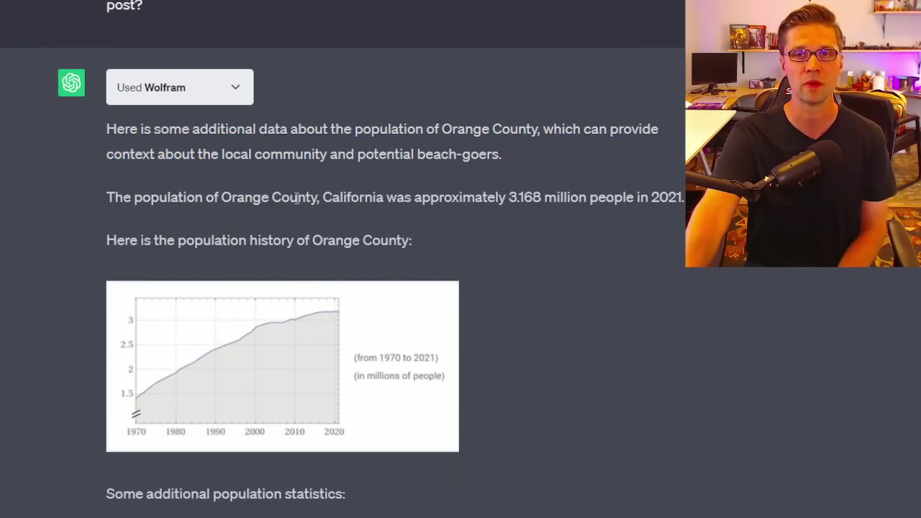
pyautogui.moveTo(420, 197); pyautogui.dragTo(574, 198)
pyautogui.click(530, 196)
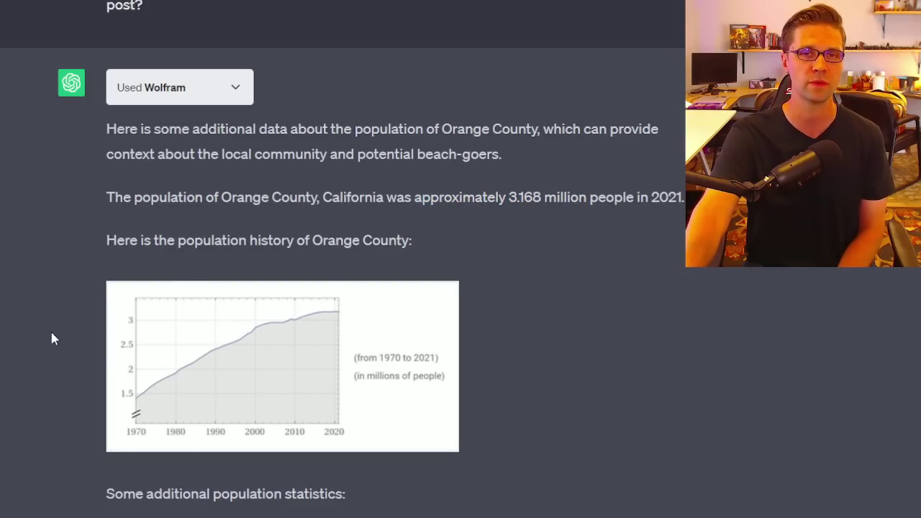
pyautogui.scroll(-2, 52, 338)
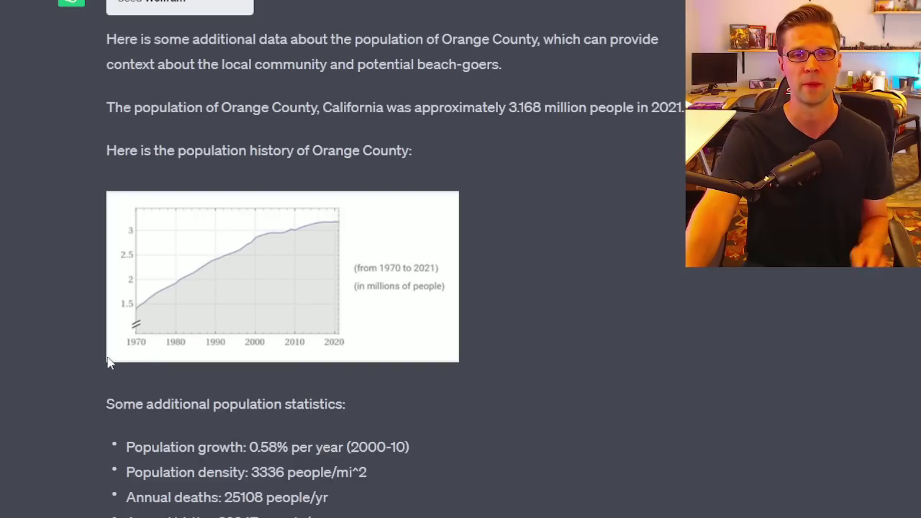
pyautogui.scroll(-2, 129, 392)
pyautogui.moveTo(314, 358); pyautogui.dragTo(410, 357)
pyautogui.click(272, 358)
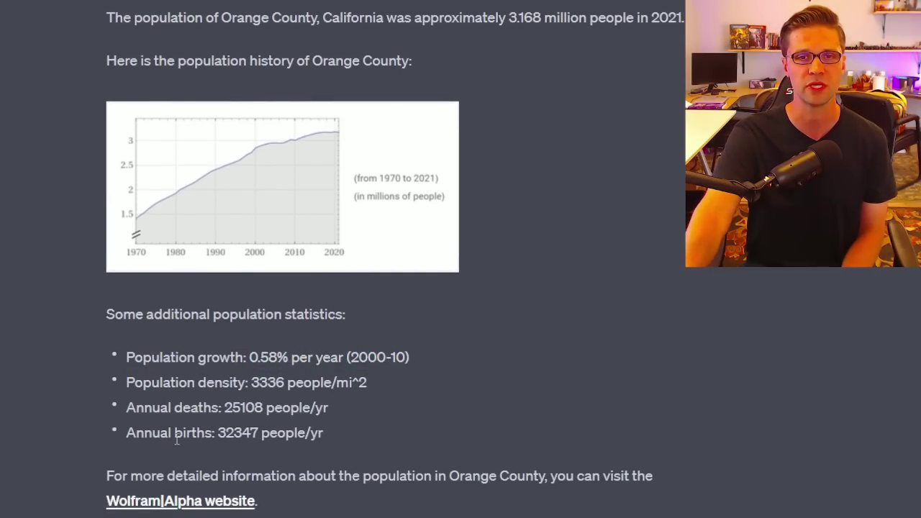
pyautogui.scroll(-7, 1, 401)
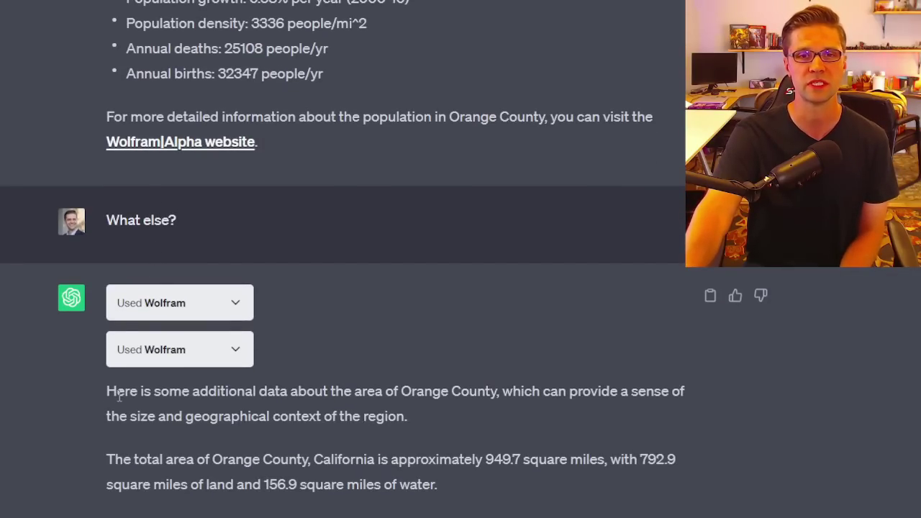
pyautogui.scroll(-3, 119, 396)
pyautogui.moveTo(119, 214); pyautogui.dragTo(479, 209)
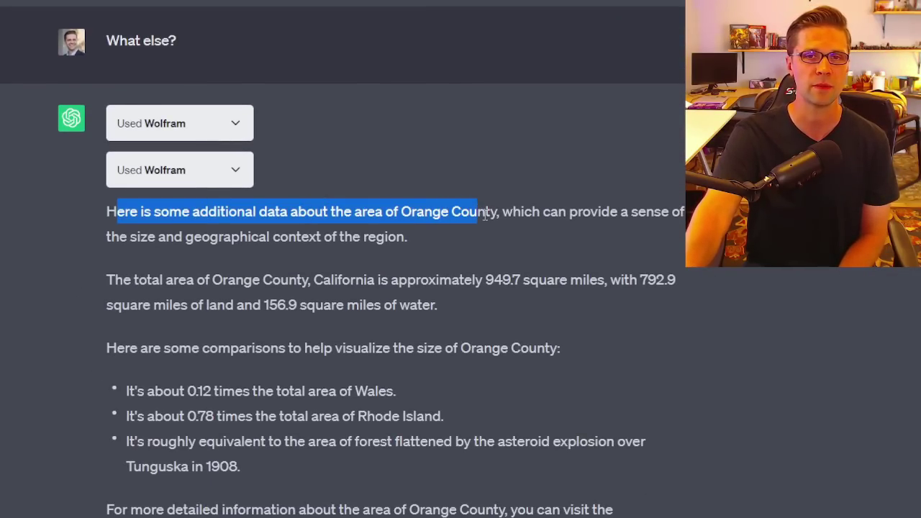
pyautogui.click(454, 234)
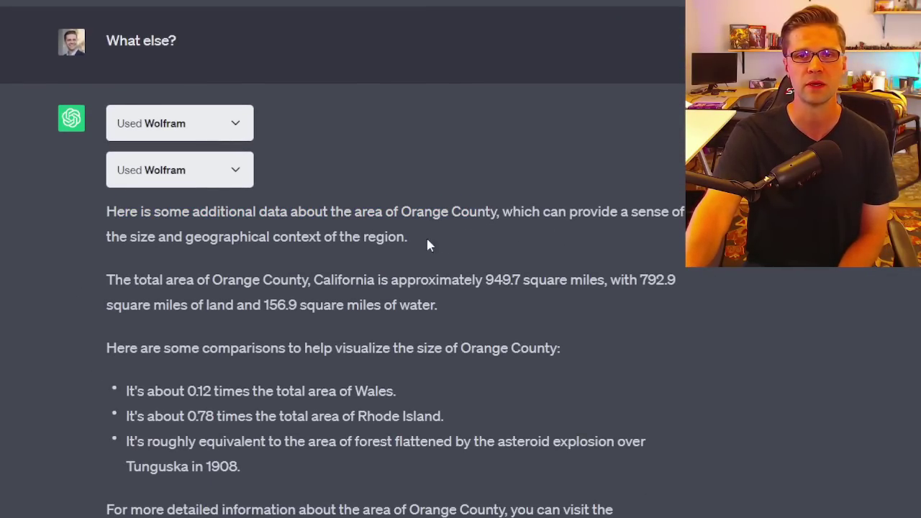
pyautogui.moveTo(93, 293); pyautogui.dragTo(554, 285)
pyautogui.click(298, 287)
pyautogui.click(555, 287)
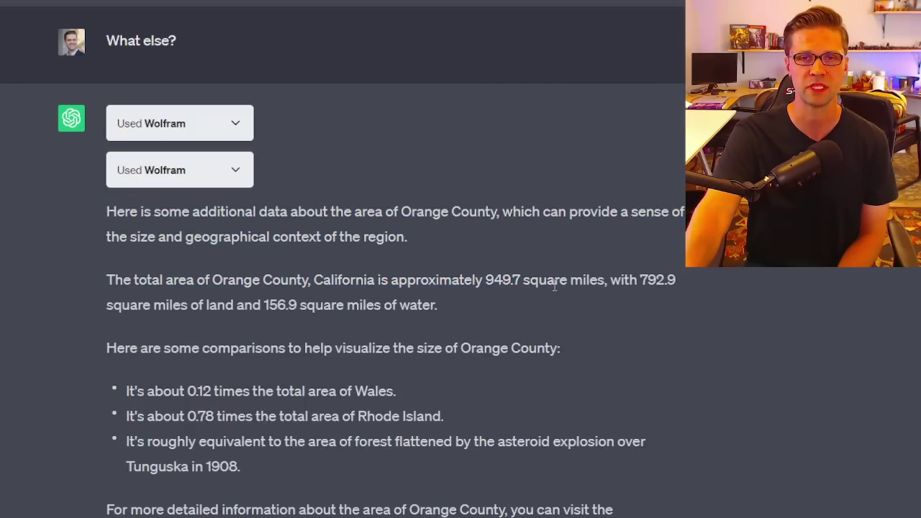
pyautogui.scroll(-5, 288, 345)
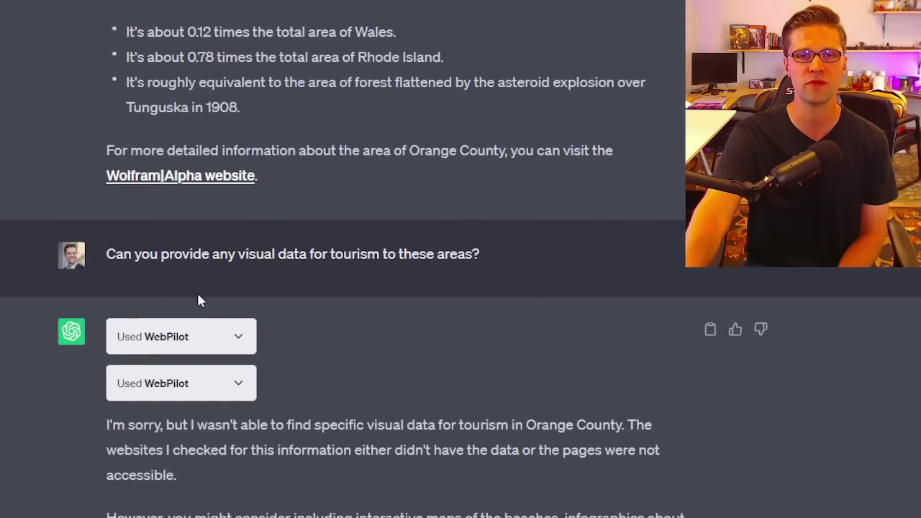
pyautogui.moveTo(149, 254); pyautogui.dragTo(436, 258)
pyautogui.click(428, 277)
pyautogui.scroll(-3, 337, 251)
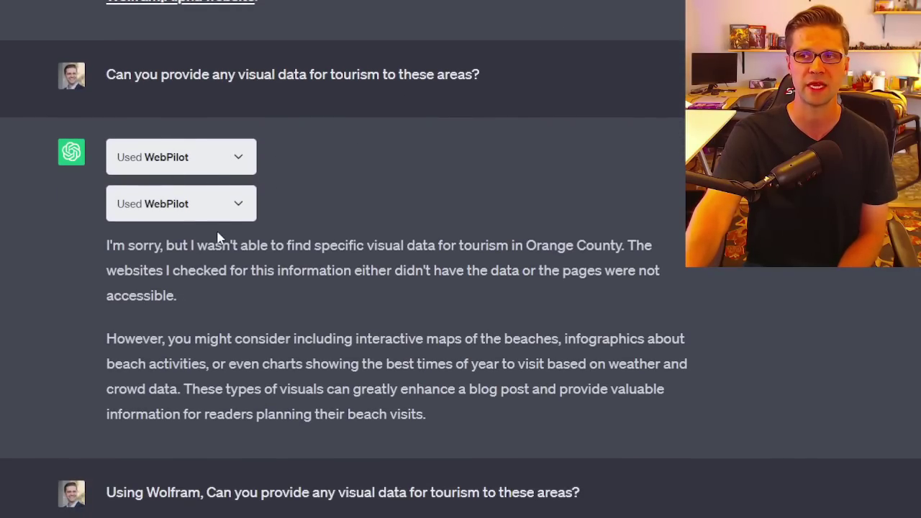
# - Highlight the Wolfram tourism question in the conversation
pyautogui.scroll(-2, 186, 314)
pyautogui.moveTo(106, 351); pyautogui.dragTo(539, 346)
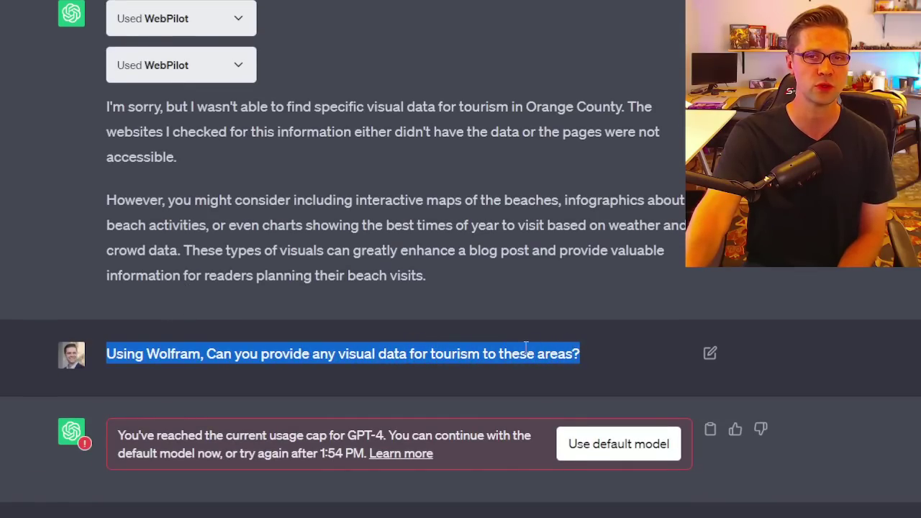
pyautogui.click(526, 348)
pyautogui.tripleClick(162, 348)
pyautogui.click(196, 353)
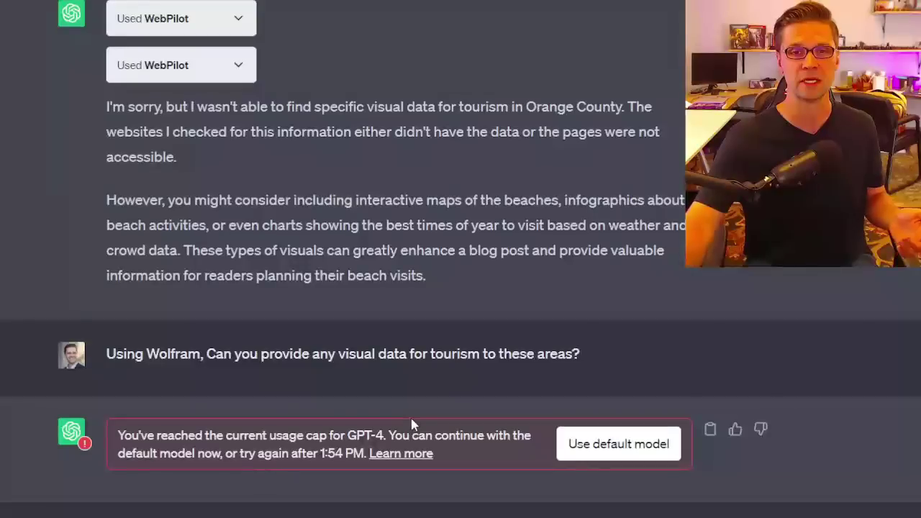
# - Scroll back over the outline and Wolfram data answers
pyautogui.scroll(5, 424, 415)
pyautogui.scroll(20, 425, 415)
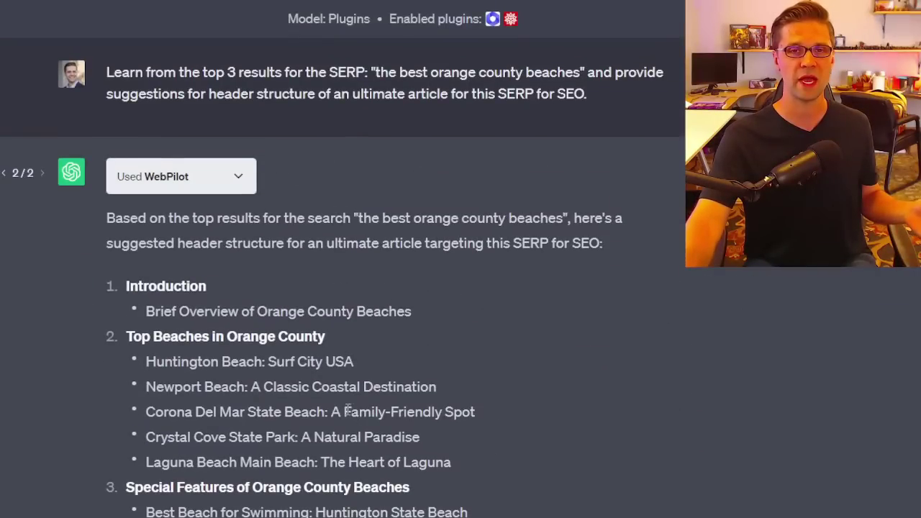
pyautogui.scroll(-20, 294, 351)
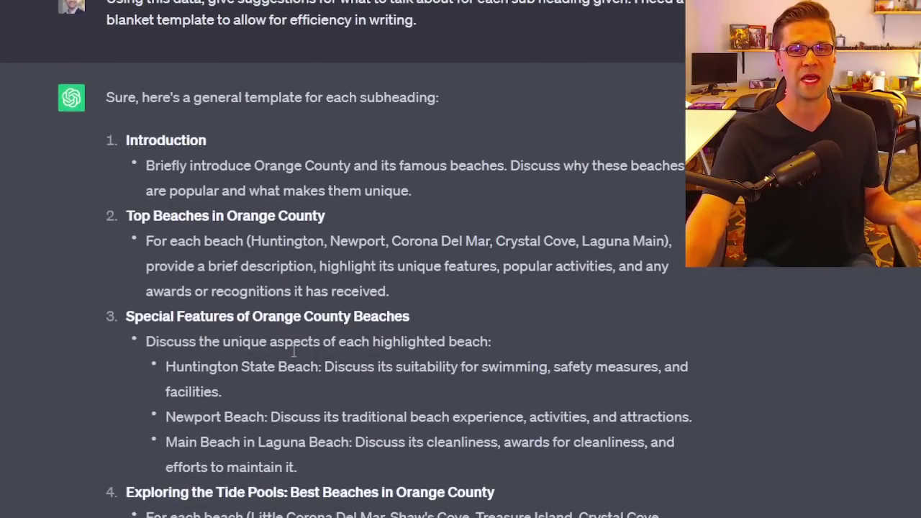
pyautogui.scroll(-9, 294, 352)
pyautogui.scroll(6, 288, 360)
pyautogui.scroll(5, 264, 425)
pyautogui.scroll(-17, 249, 440)
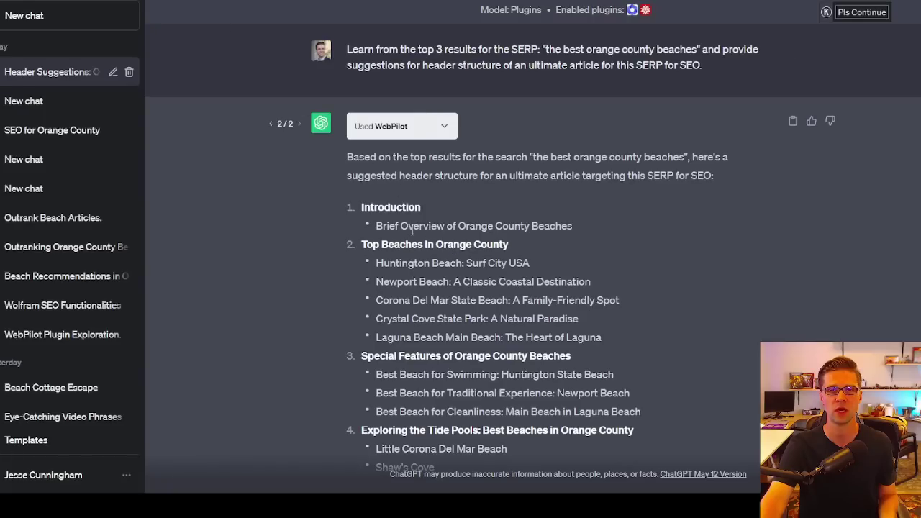
# - Paste the outline headers from Introduction to Final Thoughts into the Headers field
pyautogui.scroll(-1, 412, 230)
pyautogui.moveTo(348, 136); pyautogui.dragTo(586, 197)
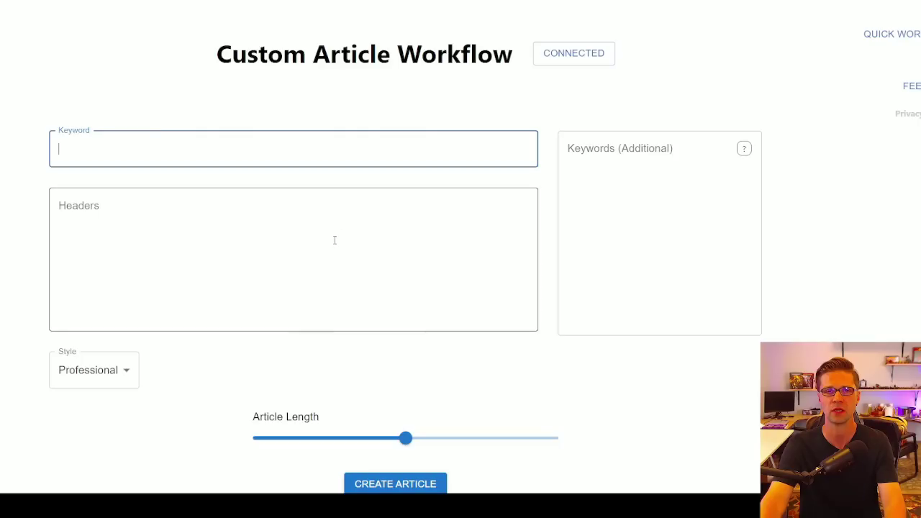
pyautogui.click(333, 238)
pyautogui.hotkey('ctrl', 'v')
pyautogui.scroll(5, 220, 249)
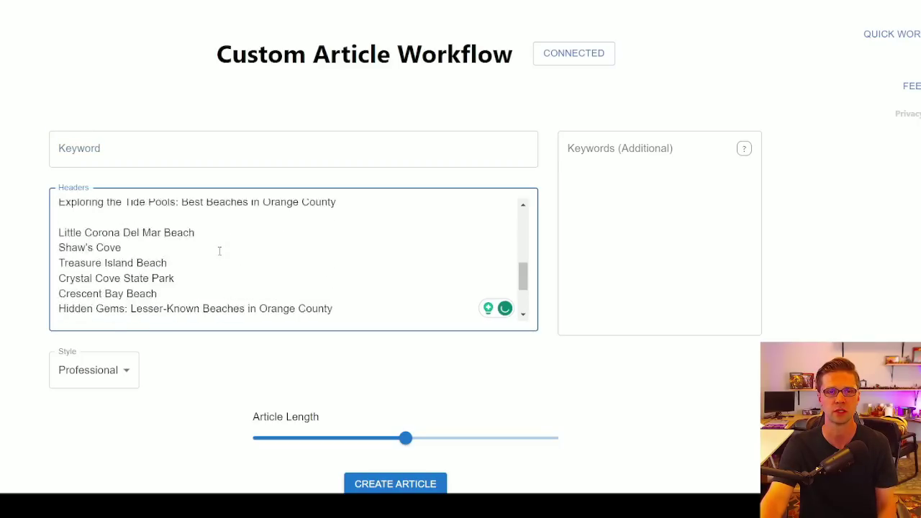
# - Enter 'The Best Orange County Beaches' as the main keyword
pyautogui.moveTo(172, 238); pyautogui.dragTo(143, 237)
pyautogui.click(147, 141)
pyautogui.write('The Best Orange County Beaches')
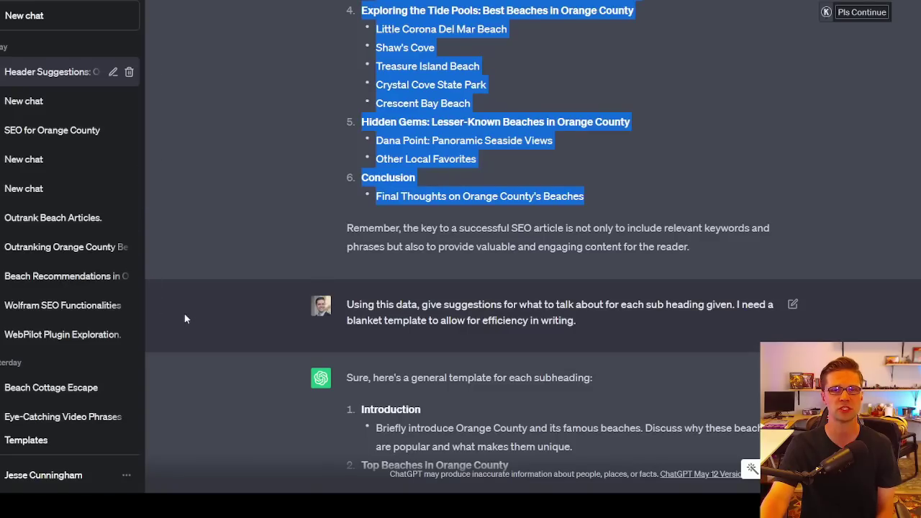
pyautogui.scroll(5, 185, 318)
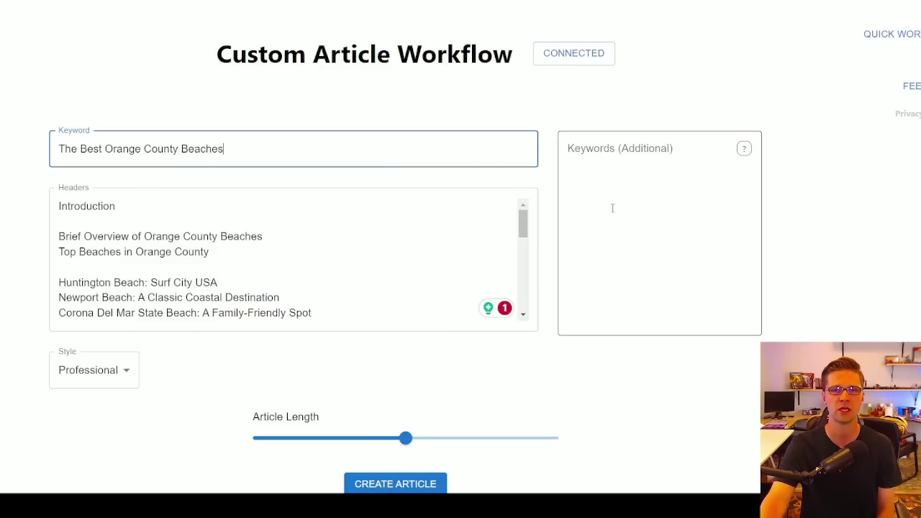
pyautogui.click(684, 209)
# - Set the writing style to Conversational and increase the article length
pyautogui.scroll(-1, 470, 352)
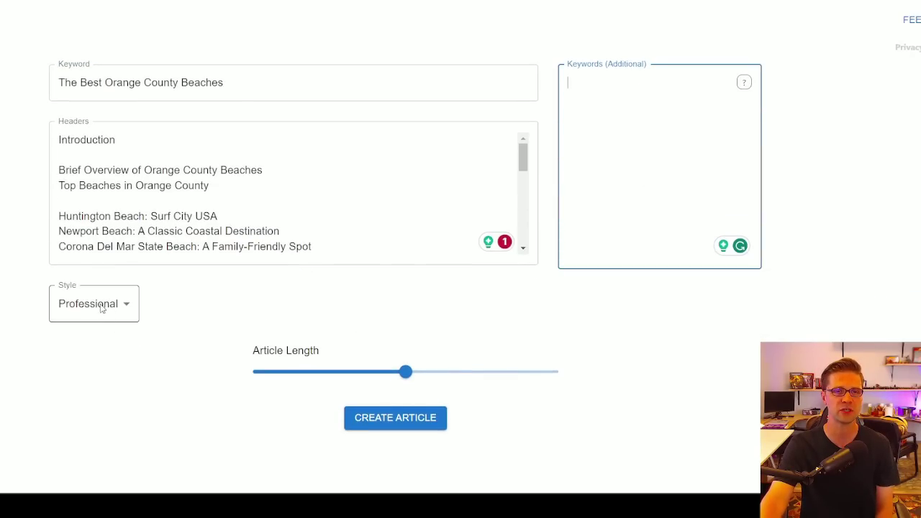
pyautogui.click(101, 304)
pyautogui.click(94, 361)
pyautogui.moveTo(405, 373); pyautogui.dragTo(481, 373)
pyautogui.click(662, 148)
pyautogui.scroll(-4, 446, 290)
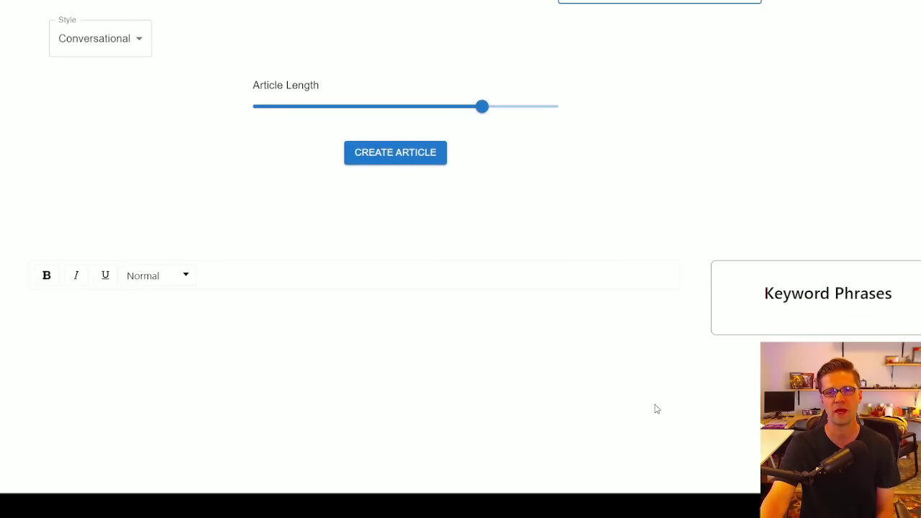
pyautogui.scroll(-1, 557, 321)
pyautogui.scroll(5, 483, 316)
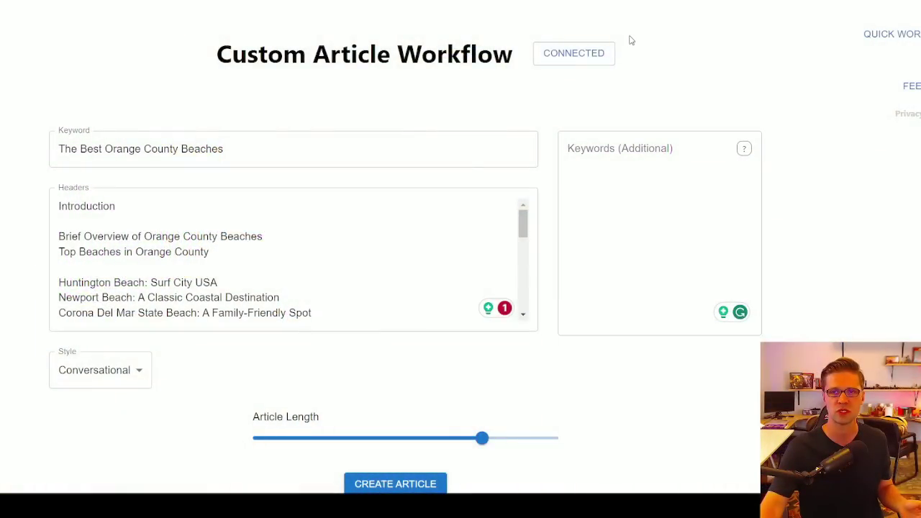
# - Switch to the Quick Article Workflow page
pyautogui.click(911, 33)
pyautogui.scroll(-3, 232, 313)
pyautogui.scroll(3, 232, 313)
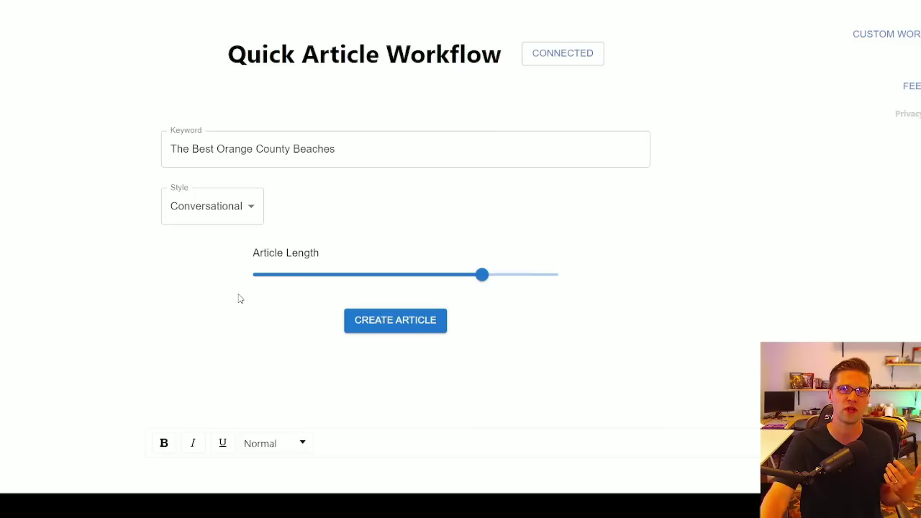